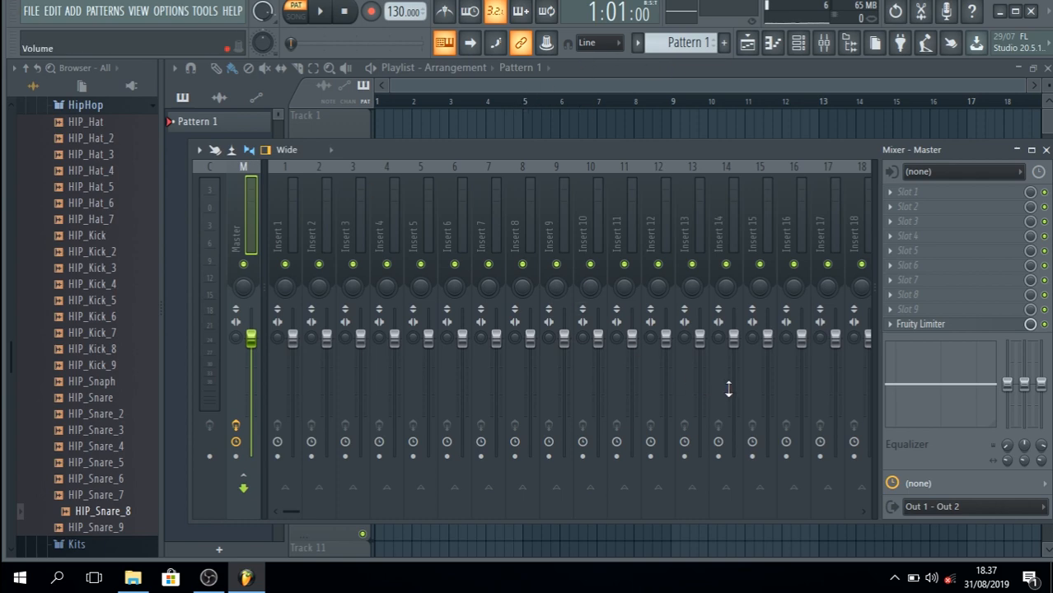
# Step: Open the audio settings and choose FL Studio ASIO as the input/output device
pyautogui.click(174, 11)
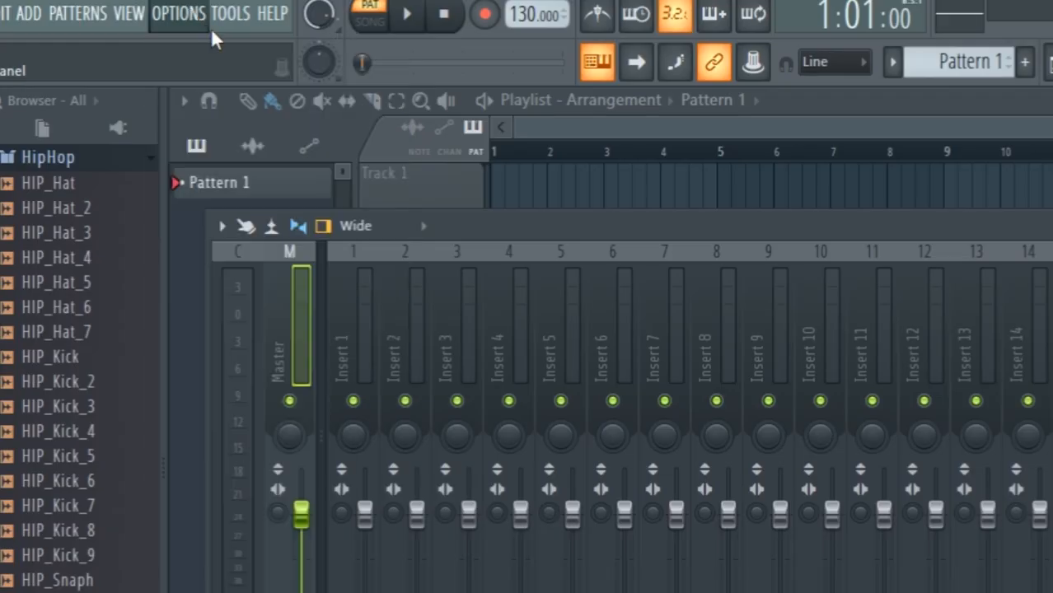
pyautogui.click(177, 12)
pyautogui.click(201, 93)
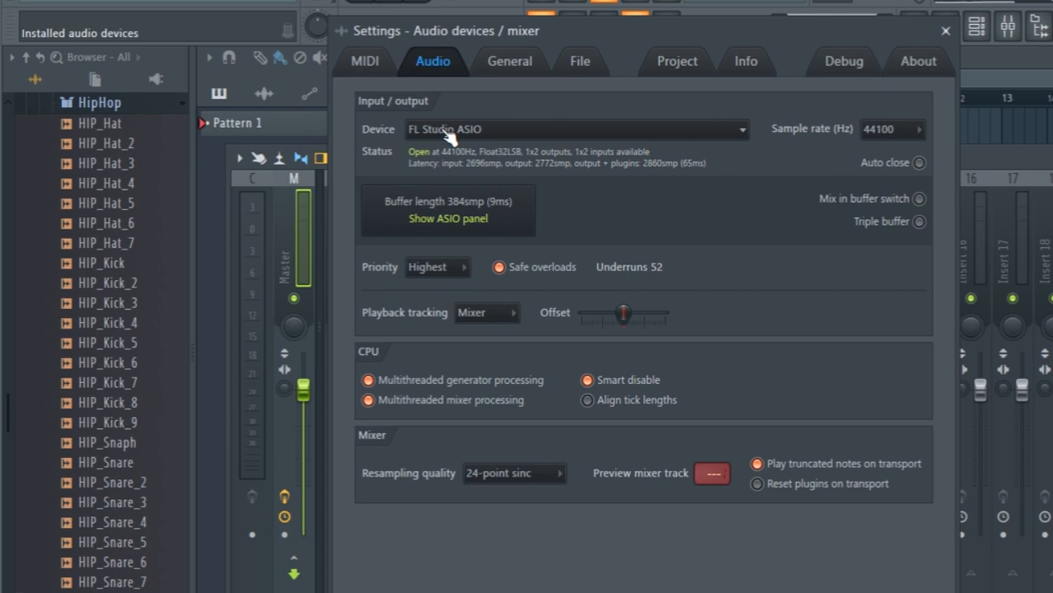
pyautogui.click(537, 130)
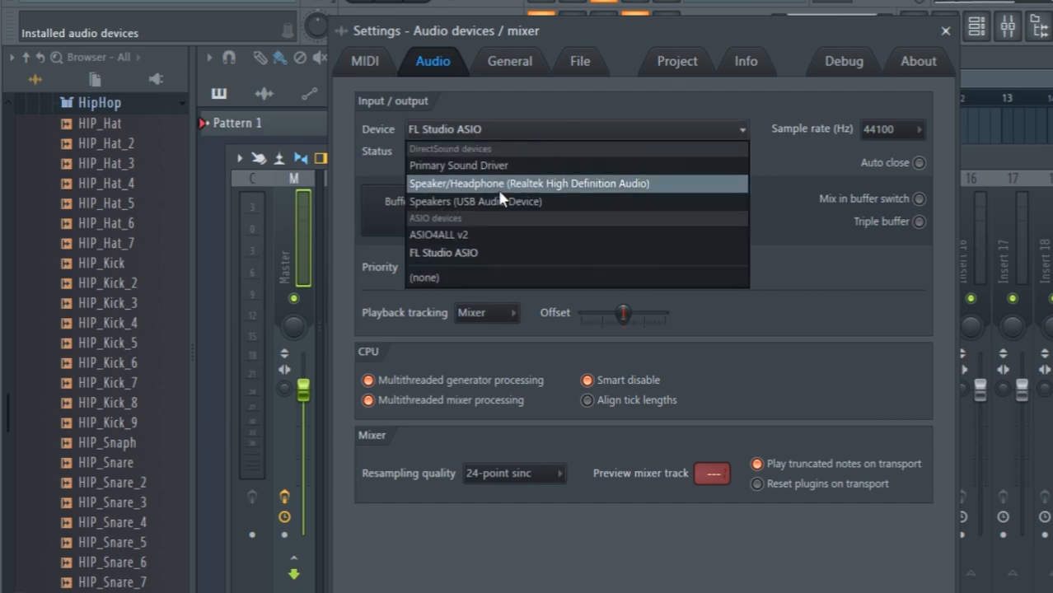
pyautogui.click(463, 256)
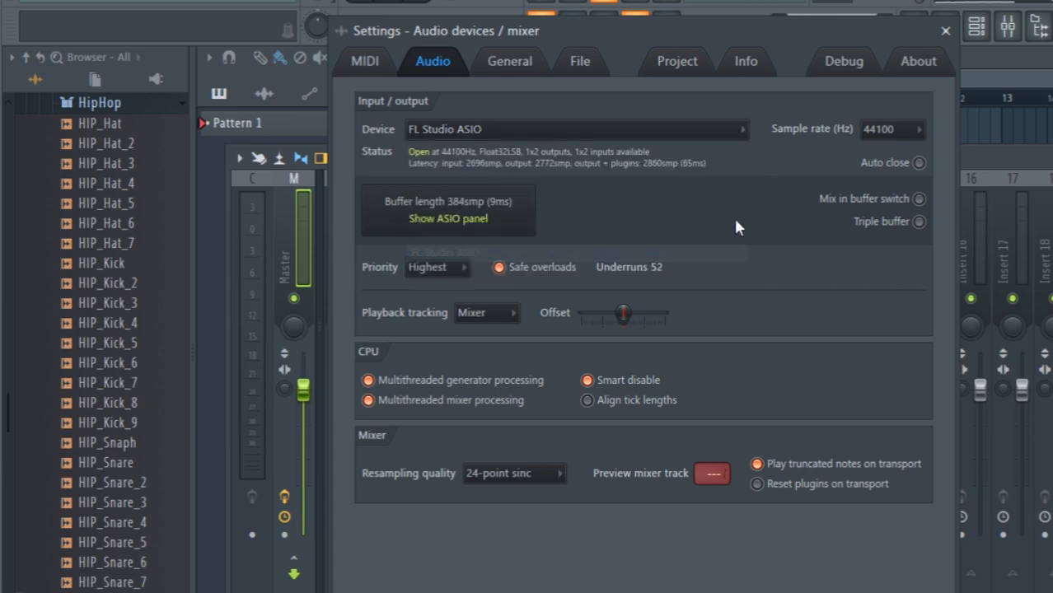
# Step: In the ASIO driver settings, choose Microphone (USB Audio Device) as input and Speaker/Headphone (Realtek High Definition Audio) as output, then close the settings
pyautogui.click(465, 214)
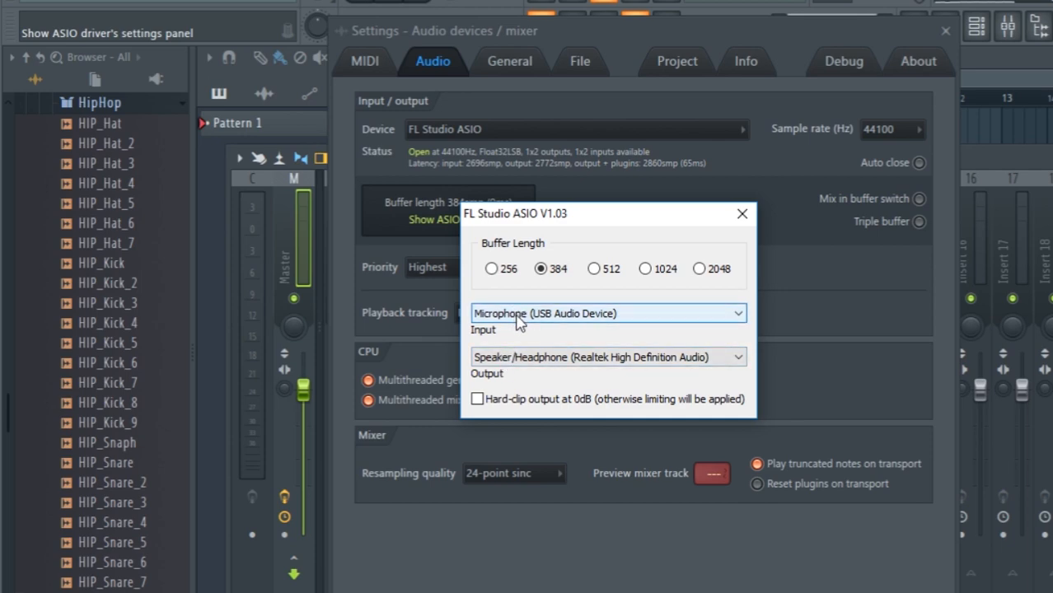
pyautogui.click(518, 317)
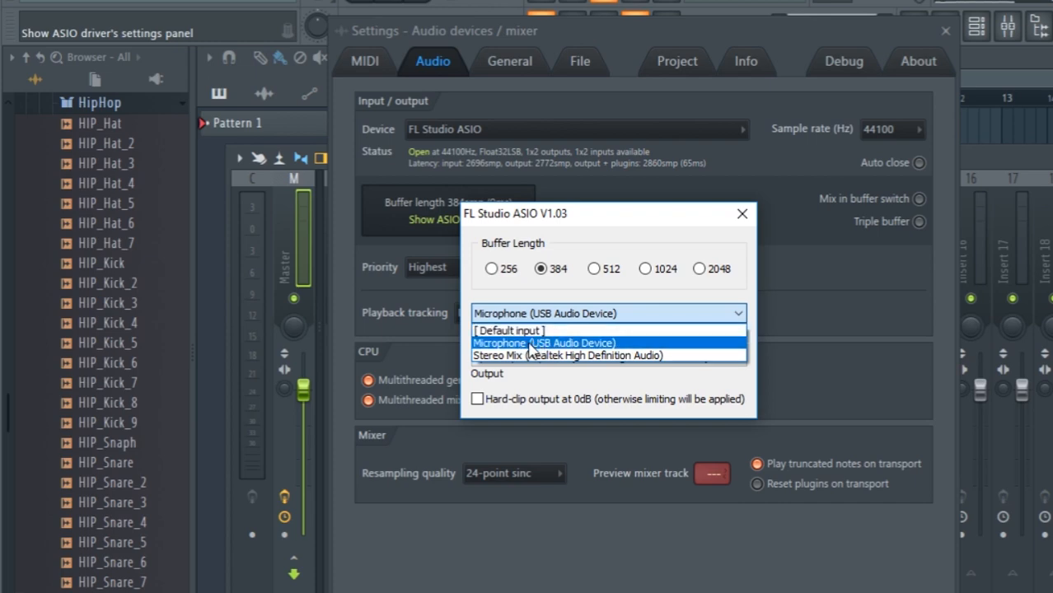
pyautogui.click(533, 344)
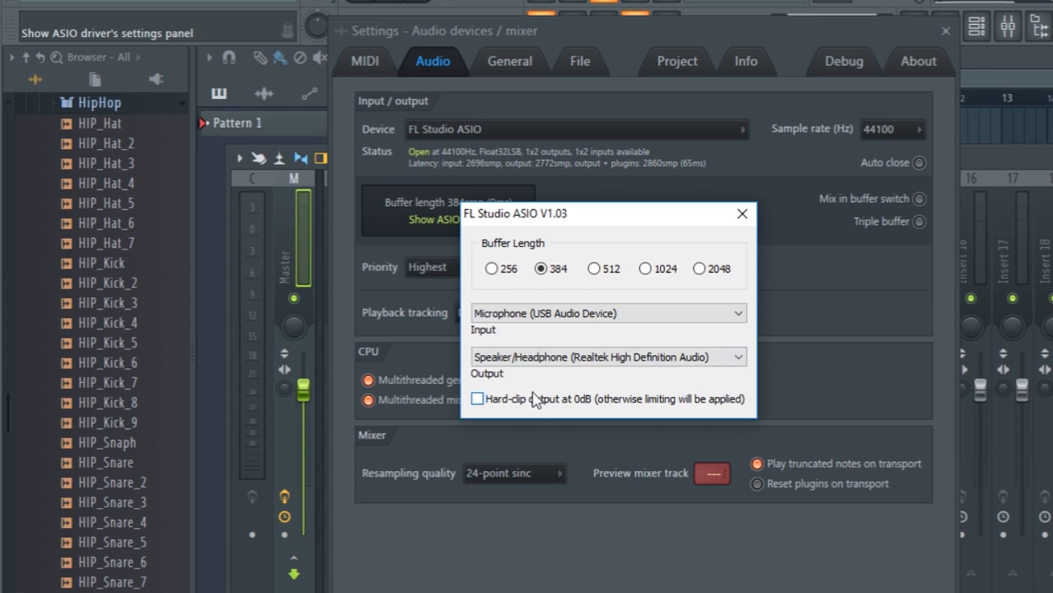
pyautogui.click(567, 356)
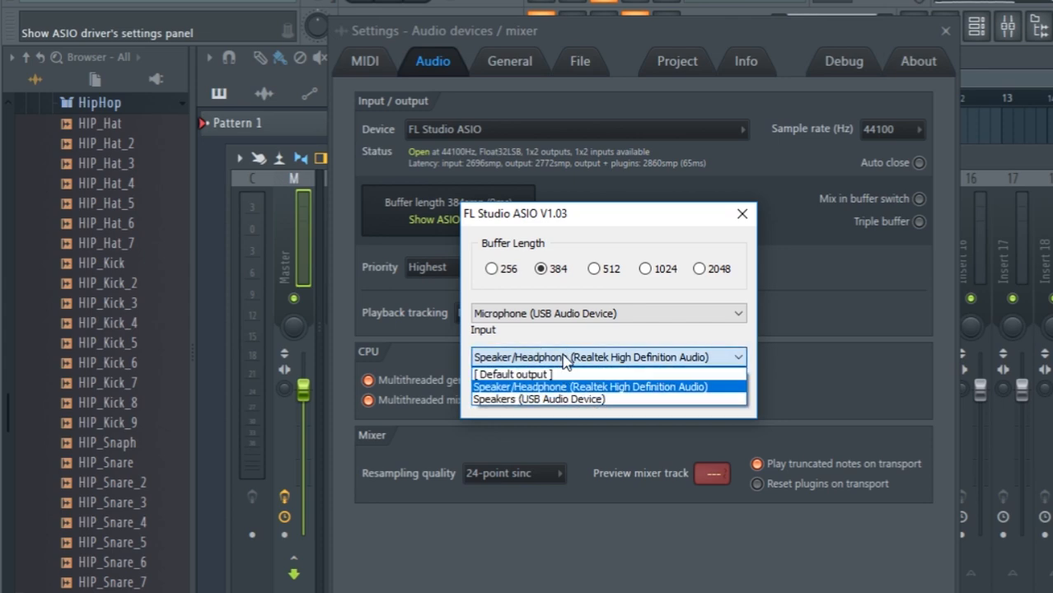
pyautogui.click(534, 388)
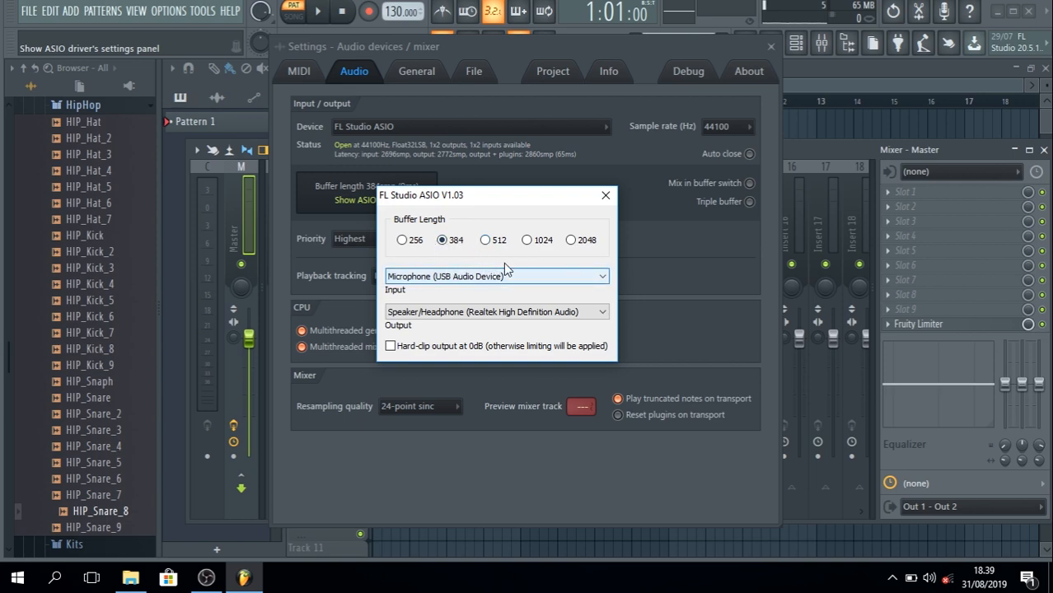
pyautogui.click(605, 195)
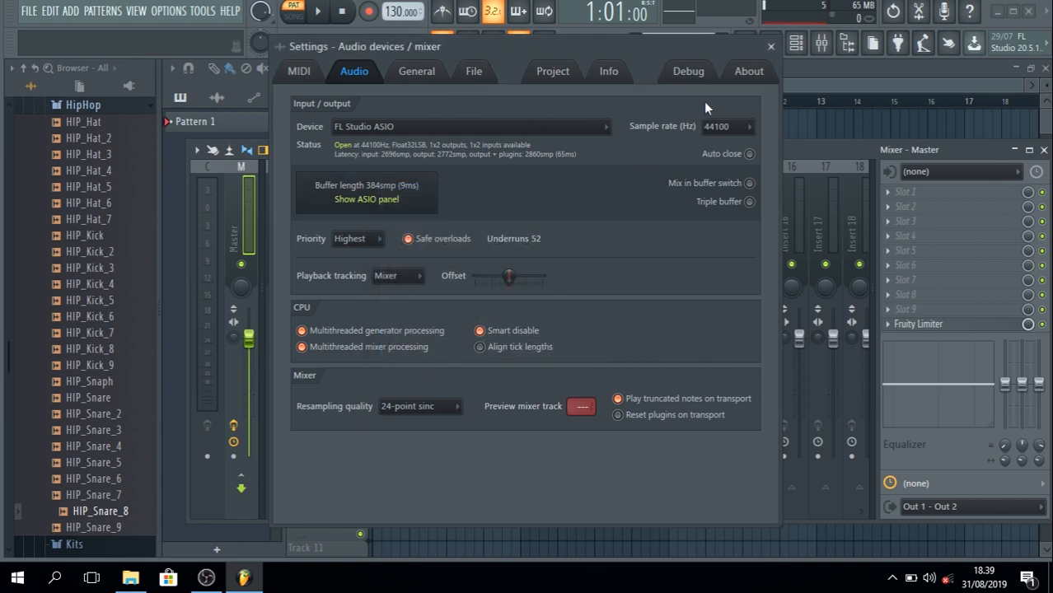
pyautogui.click(771, 48)
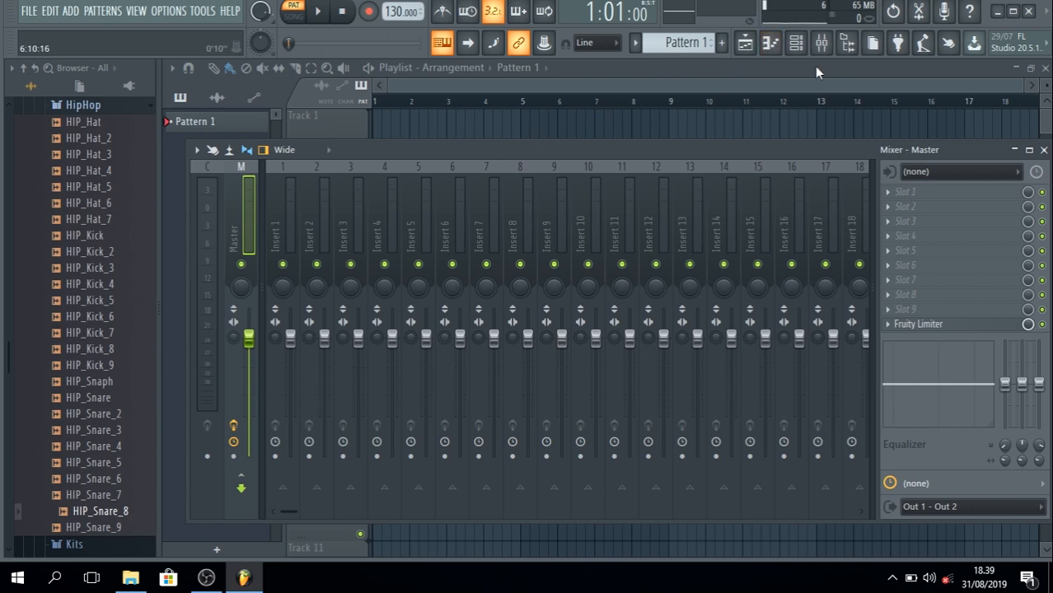
# Step: Show the mixer and rename the Insert 6 track to "vokal"
pyautogui.click(822, 43)
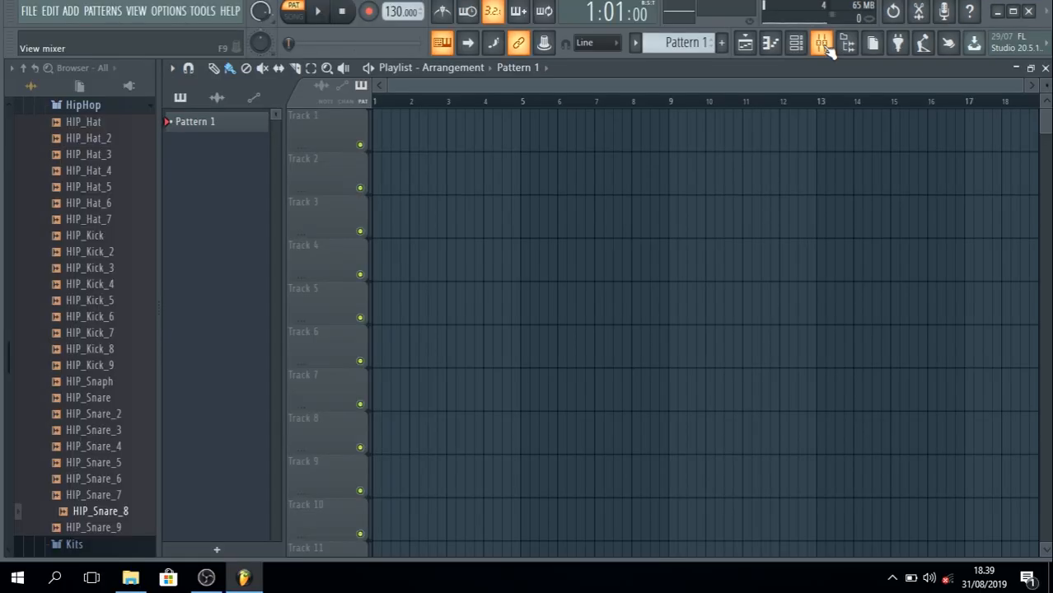
pyautogui.click(822, 42)
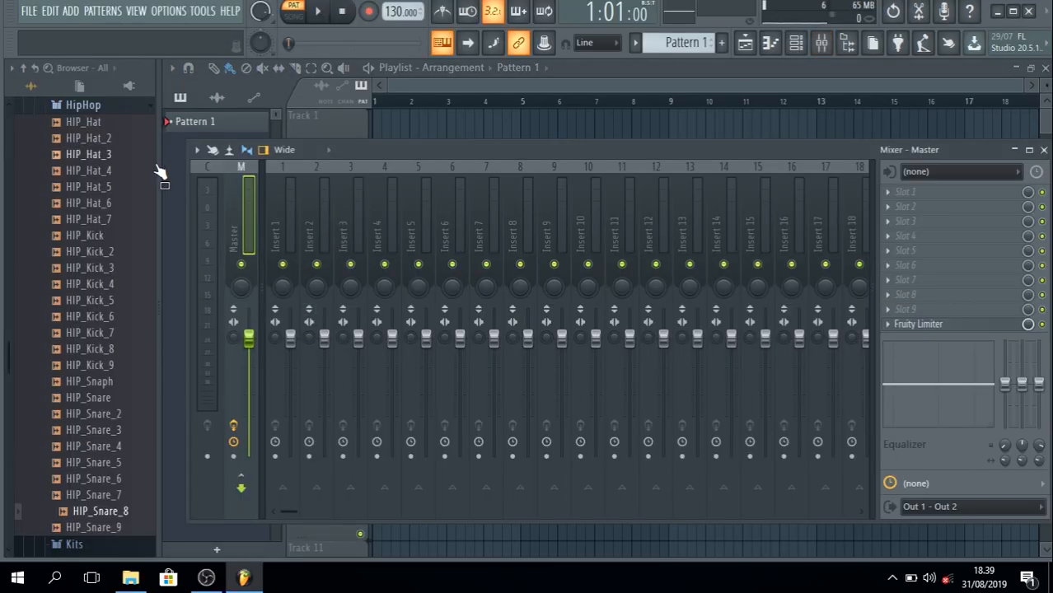
pyautogui.click(433, 198)
pyautogui.click(452, 206)
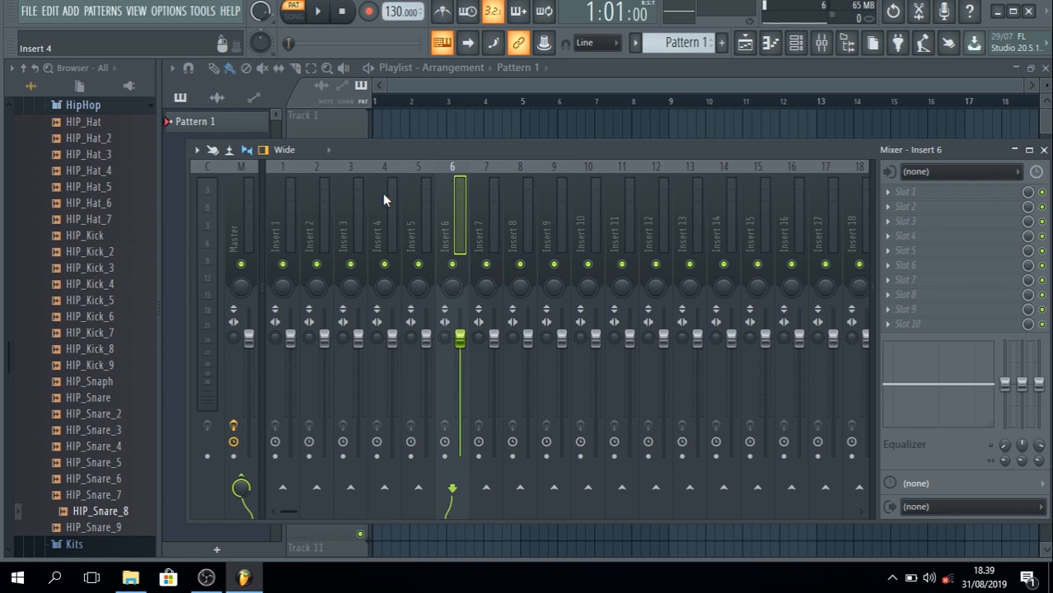
pyautogui.rightClick(461, 197)
pyautogui.click(513, 183)
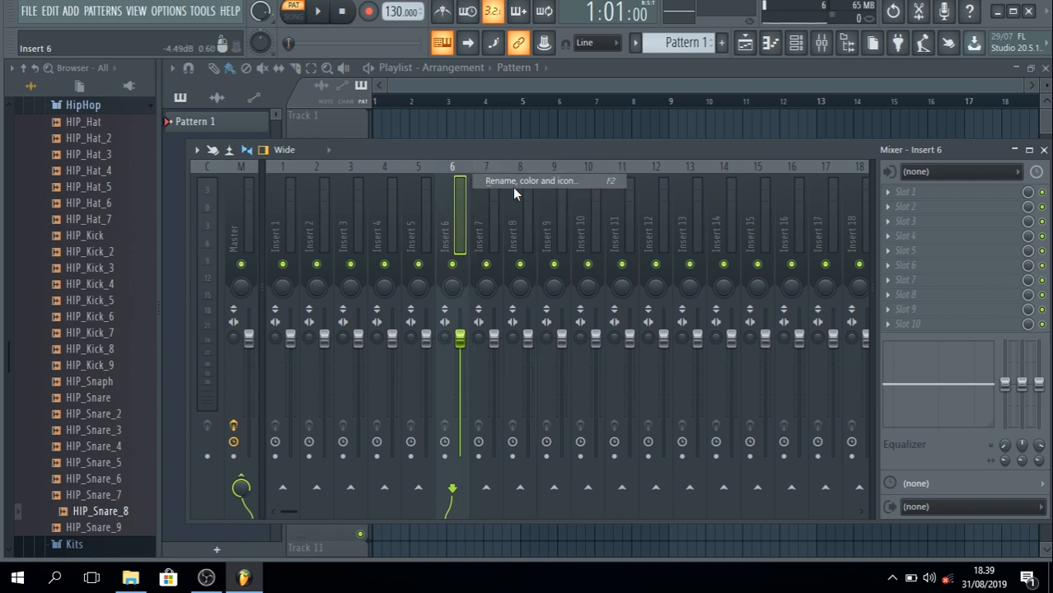
pyautogui.write('vokal')
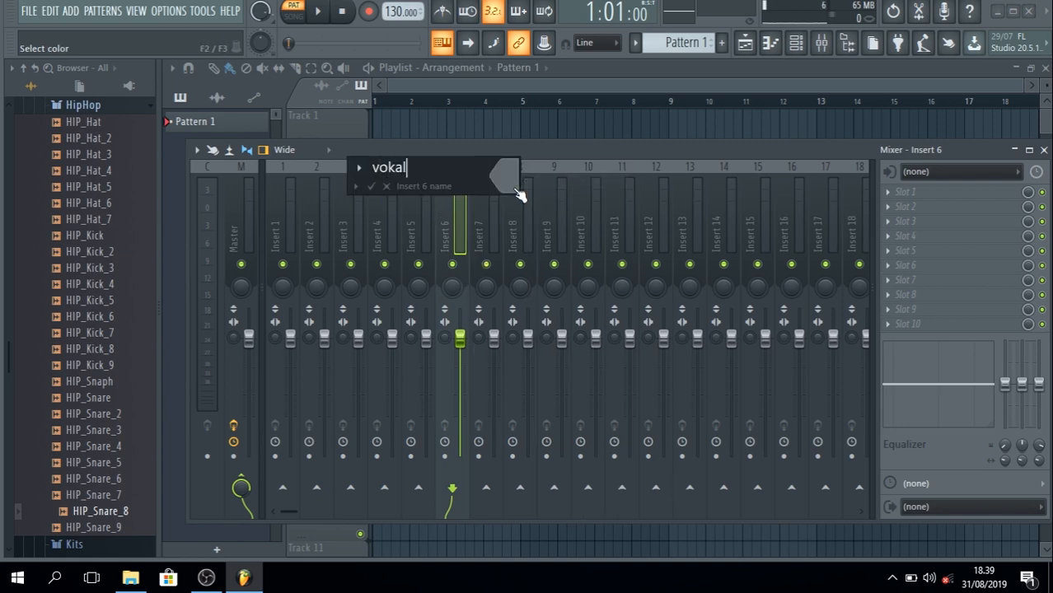
pyautogui.press('Return')
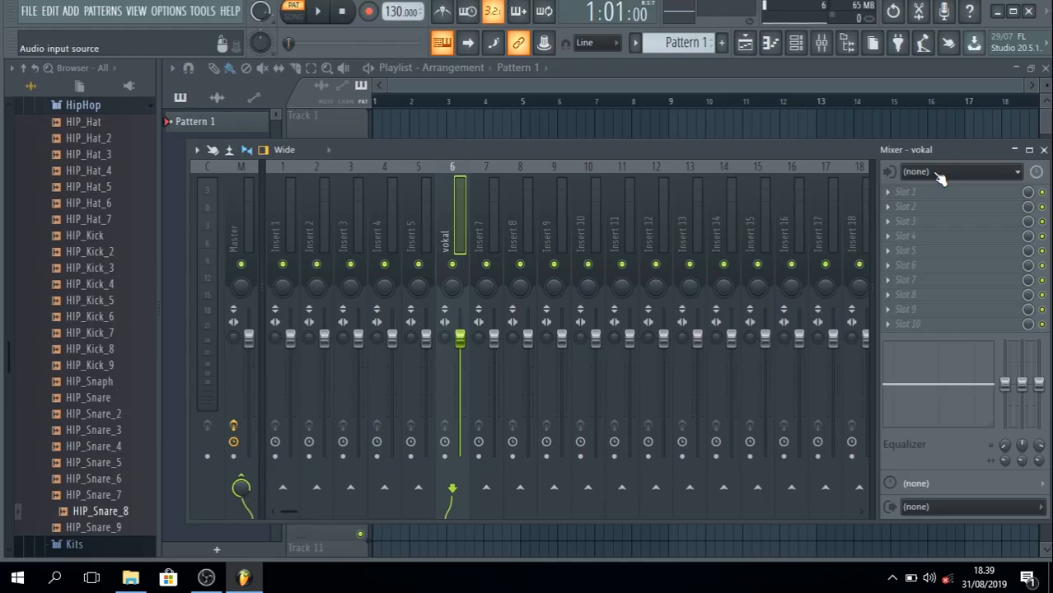
# Step: Set the vokal track's audio input to the mono source In 1 and check the sound levels in OBS
pyautogui.click(931, 171)
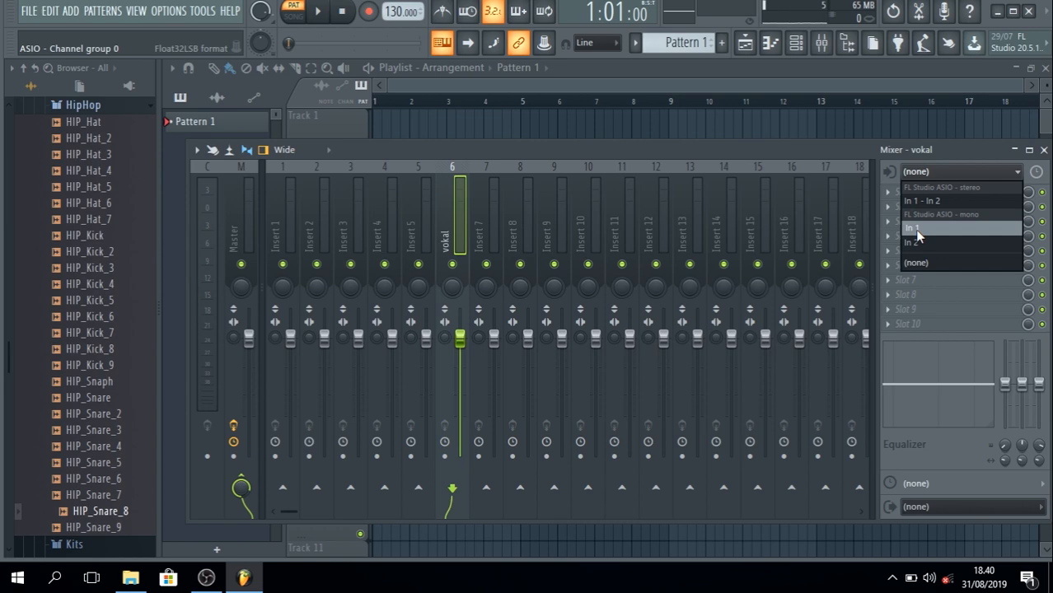
pyautogui.click(914, 228)
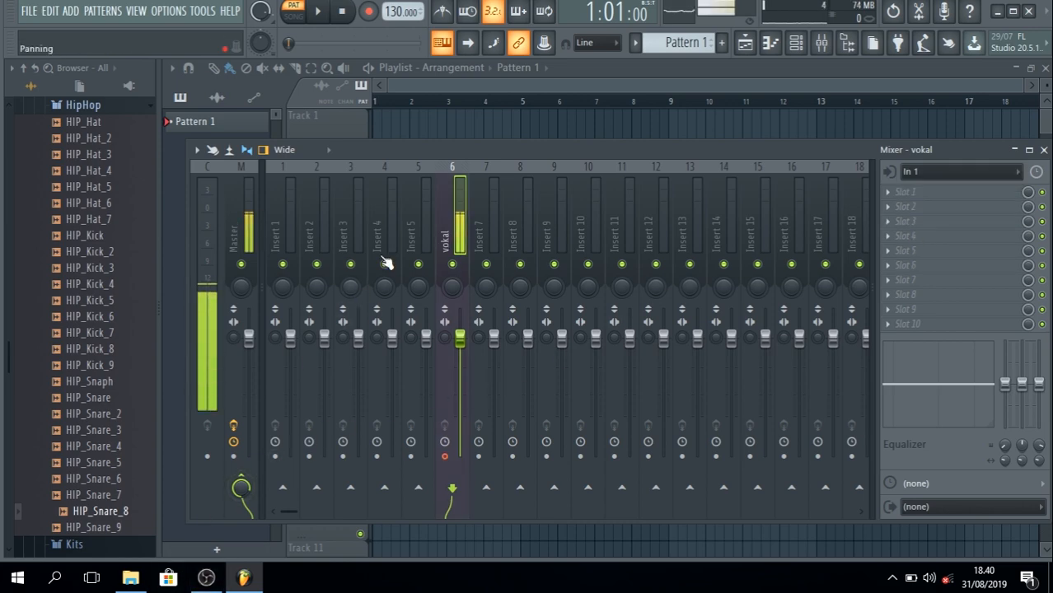
pyautogui.click(206, 577)
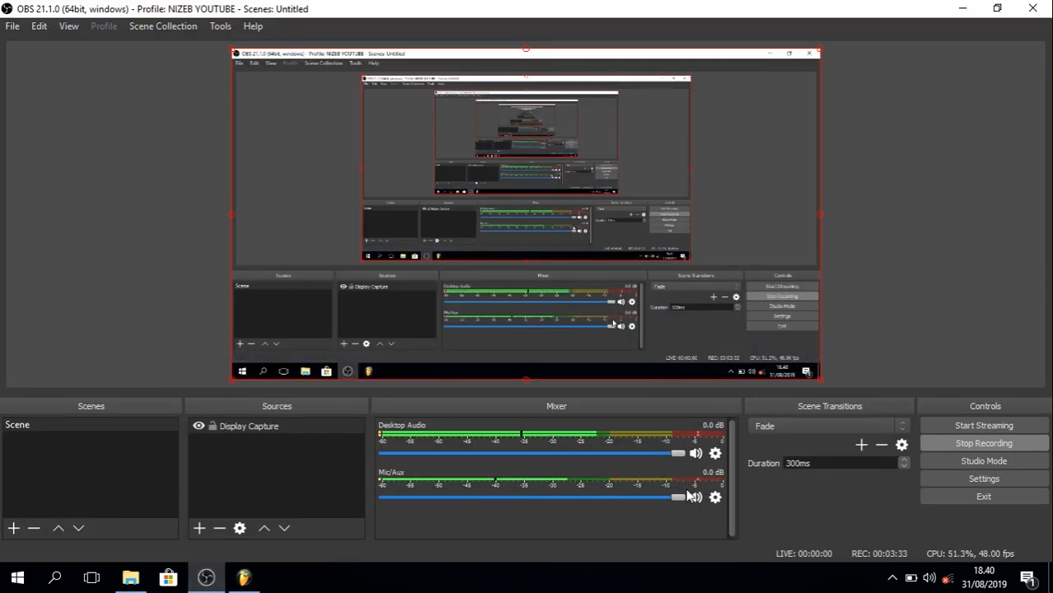
pyautogui.click(206, 577)
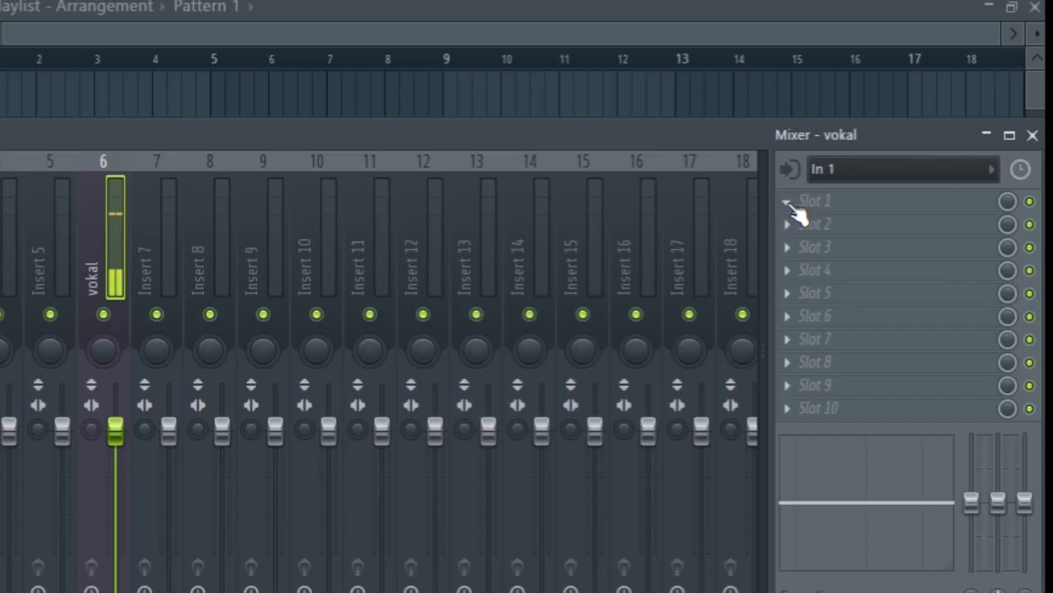
# Step: Load Edison on the vokal track and move it to effect slot 4
pyautogui.click(787, 203)
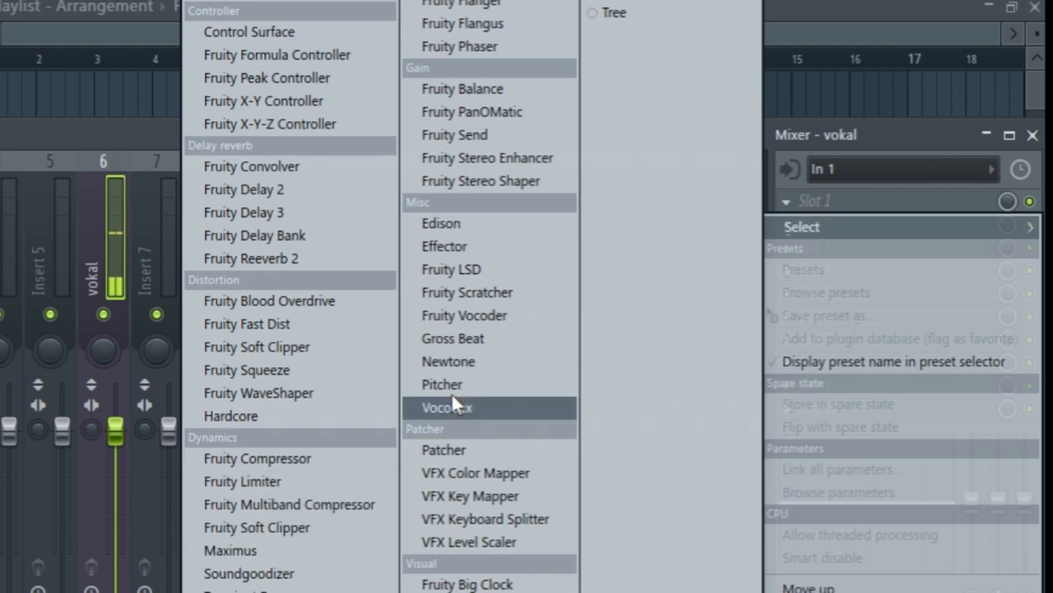
pyautogui.click(446, 225)
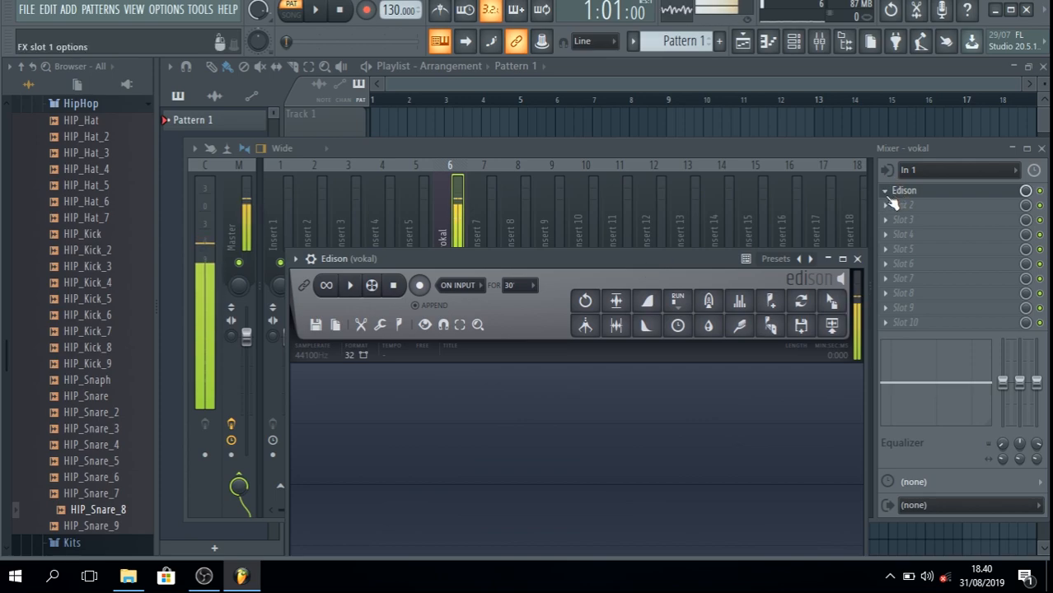
pyautogui.moveTo(903, 212); pyautogui.dragTo(924, 240)
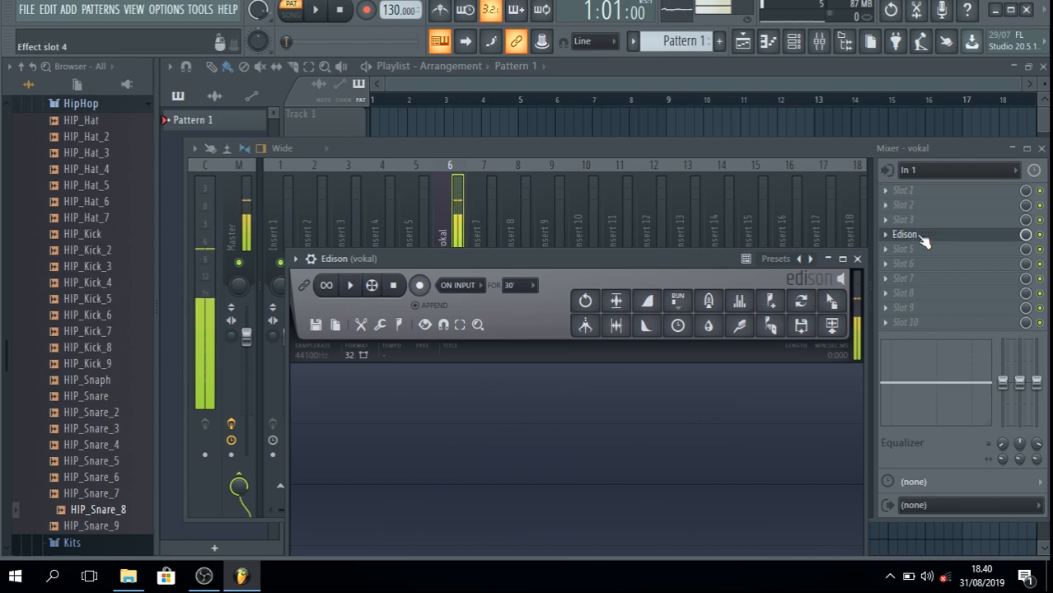
# Step: Add Fruity Parametric EQ 2 to the vokal track's slot 1, lowering band 5 to about -2.6 dB at 1324 Hz and raising band 7 slightly
pyautogui.click(895, 204)
pyautogui.click(696, 21)
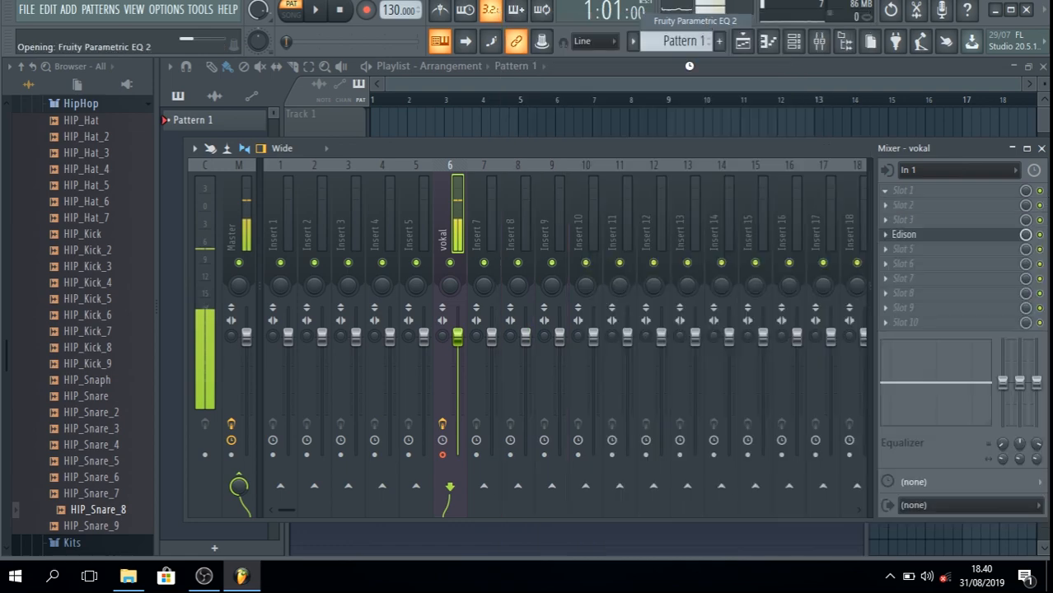
pyautogui.moveTo(515, 404); pyautogui.dragTo(514, 413)
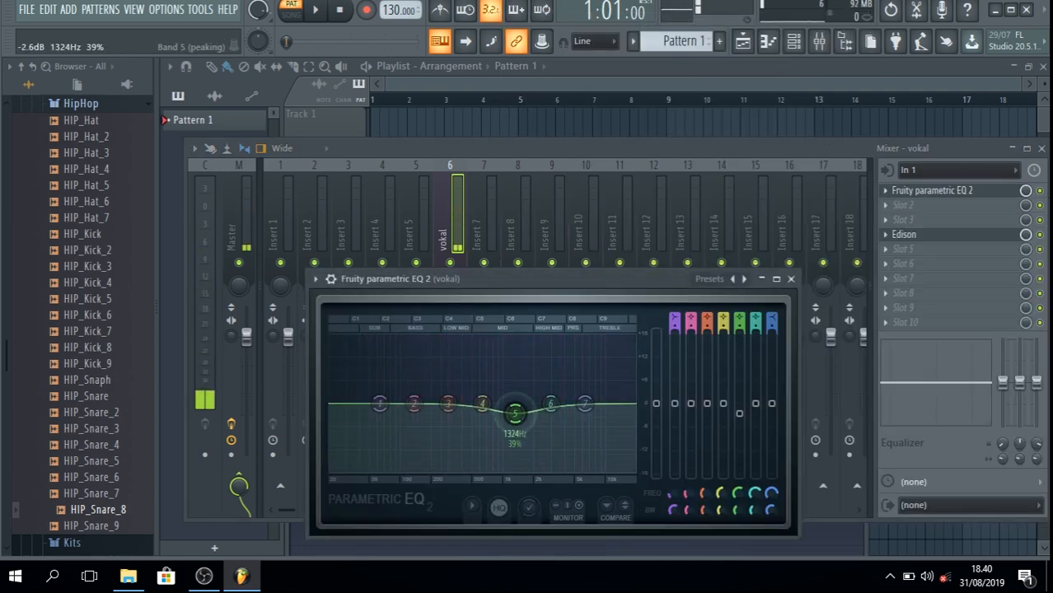
pyautogui.moveTo(585, 404); pyautogui.dragTo(592, 389)
pyautogui.click(821, 151)
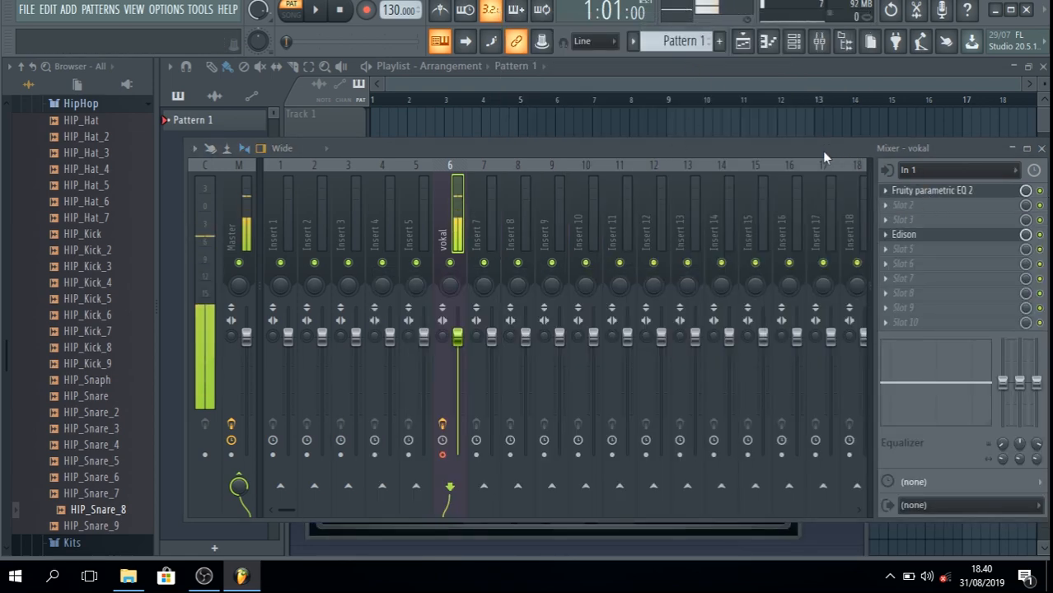
# Step: Add Fruity Reeverb 2 to the vokal track's slot 2 and bring up the equalizer and reverb windows for review
pyautogui.click(912, 235)
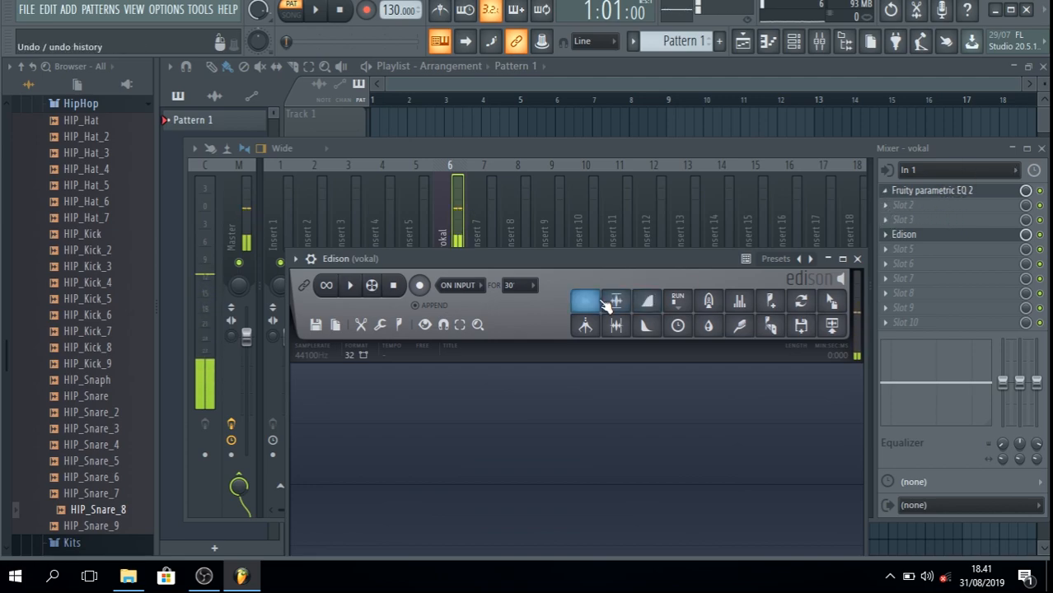
pyautogui.click(894, 205)
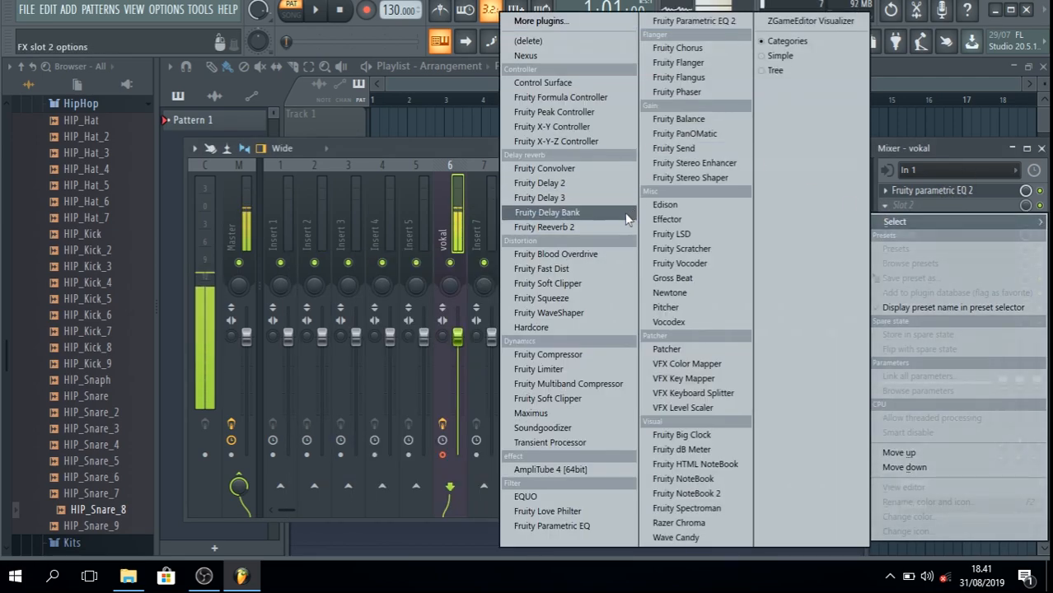
pyautogui.click(580, 225)
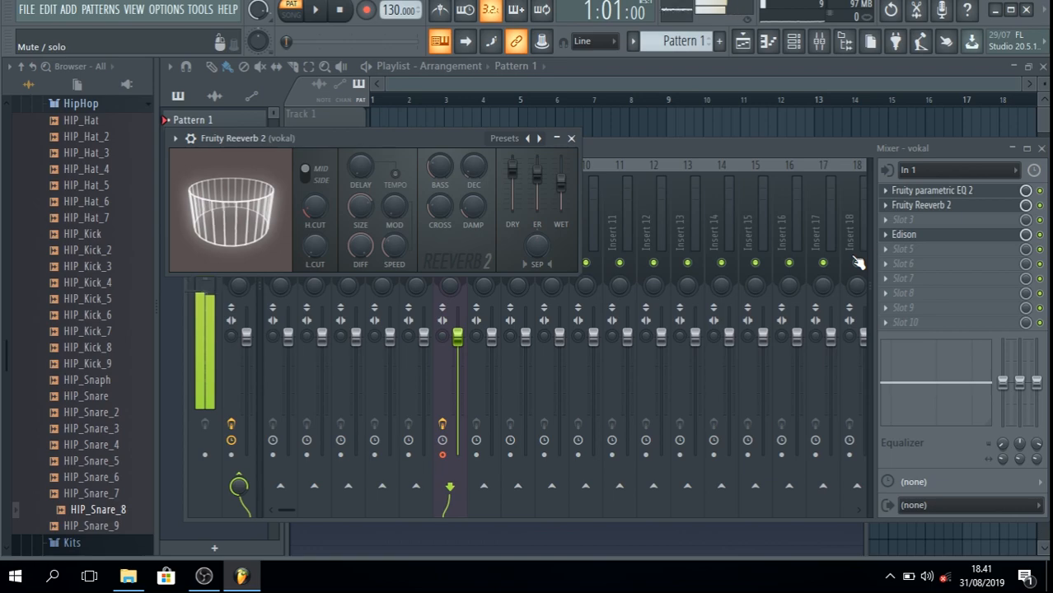
pyautogui.click(943, 191)
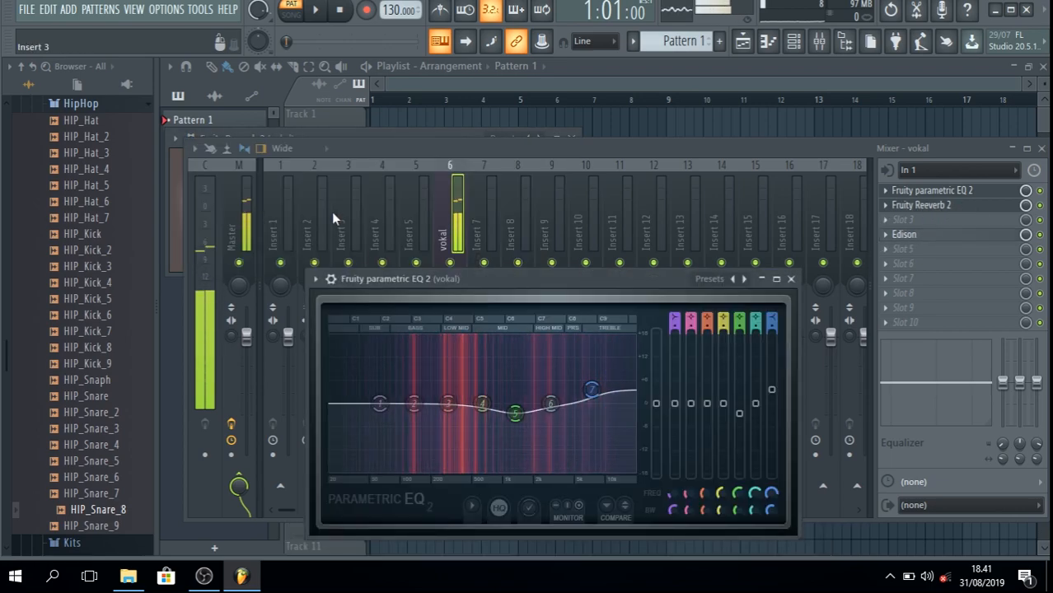
pyautogui.click(377, 134)
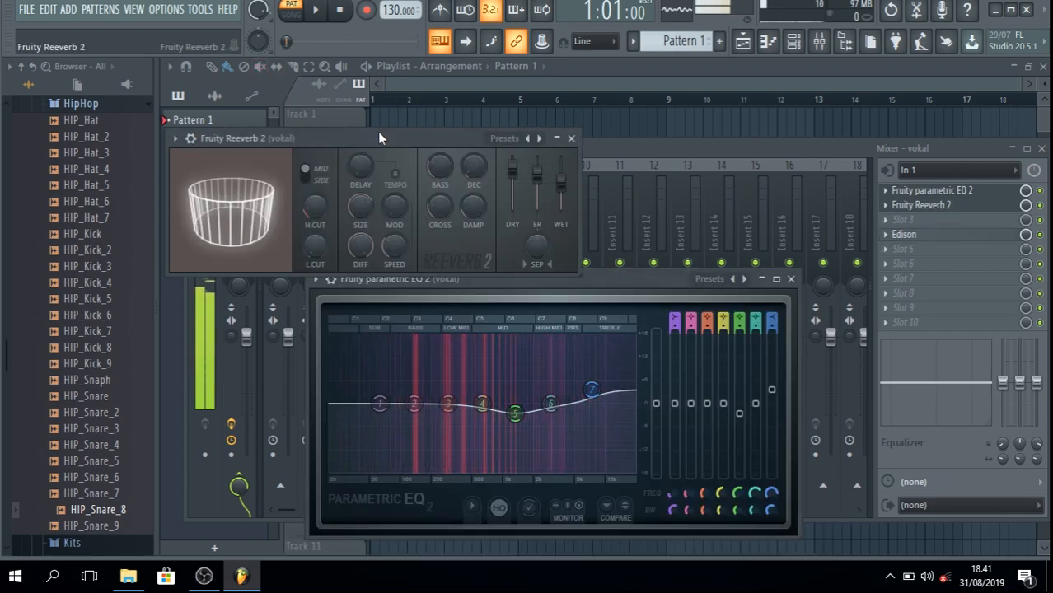
# Step: Open Edison from the vokal track, move its window fully into view and start recording the microphone
pyautogui.click(931, 237)
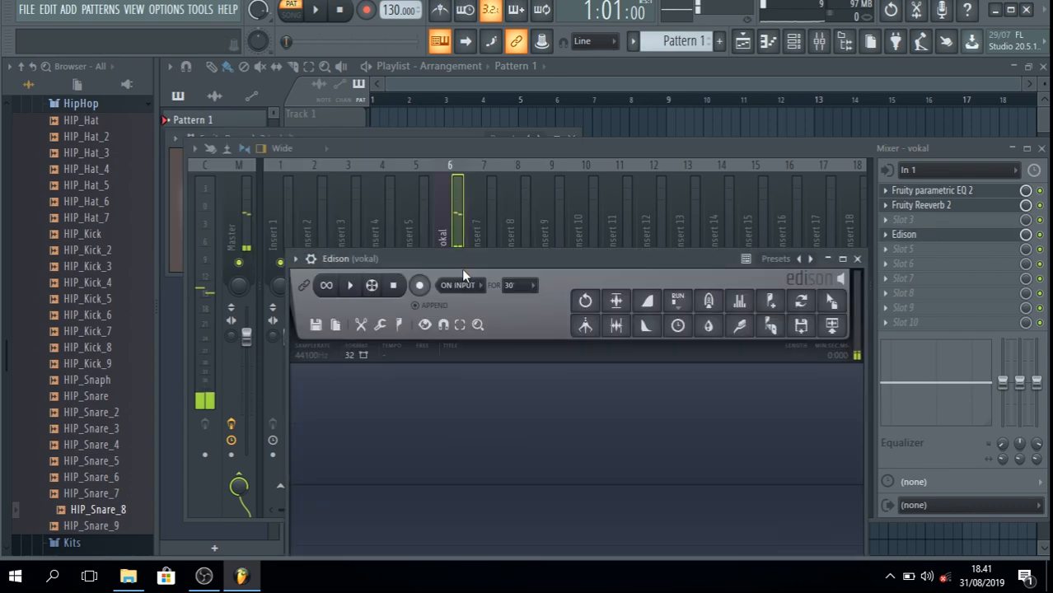
pyautogui.moveTo(463, 276); pyautogui.dragTo(411, 172)
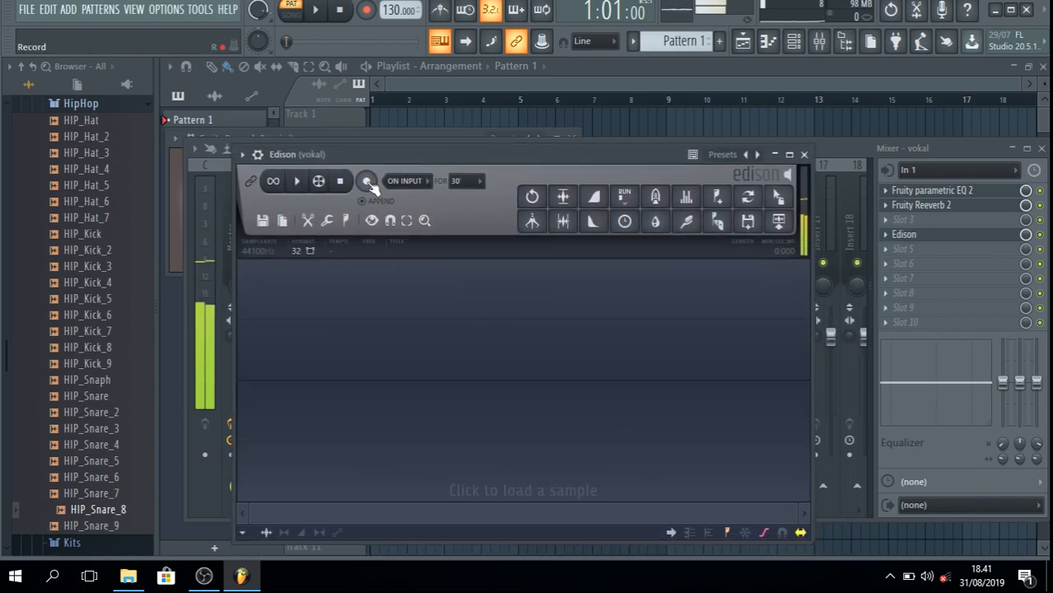
pyautogui.click(367, 182)
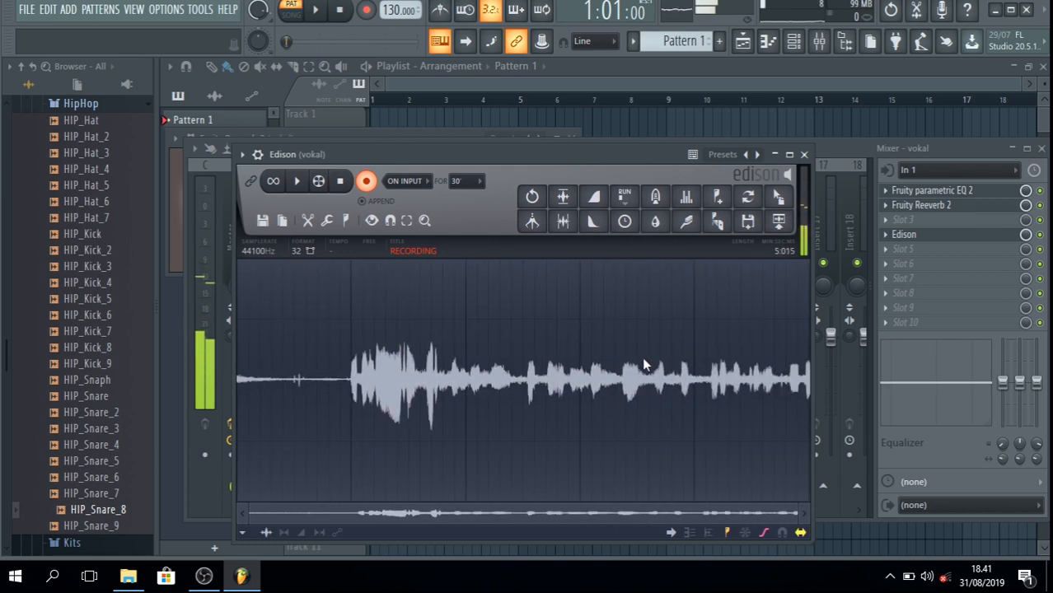
# Step: Stop the recording and select the vocal part of the take from about 0.938 to 7.878 seconds
pyautogui.click(351, 180)
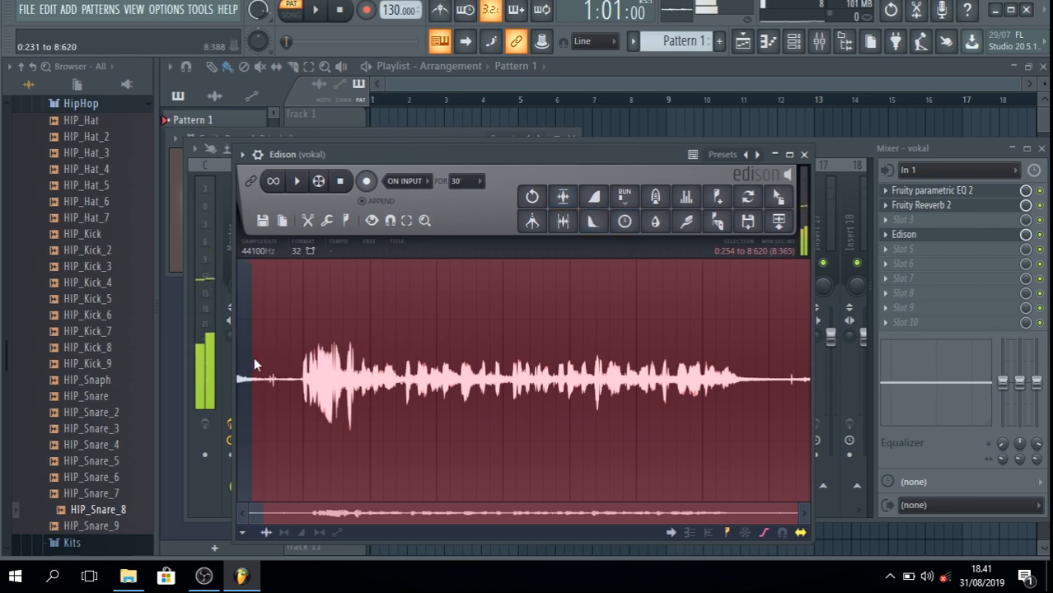
pyautogui.click(293, 395)
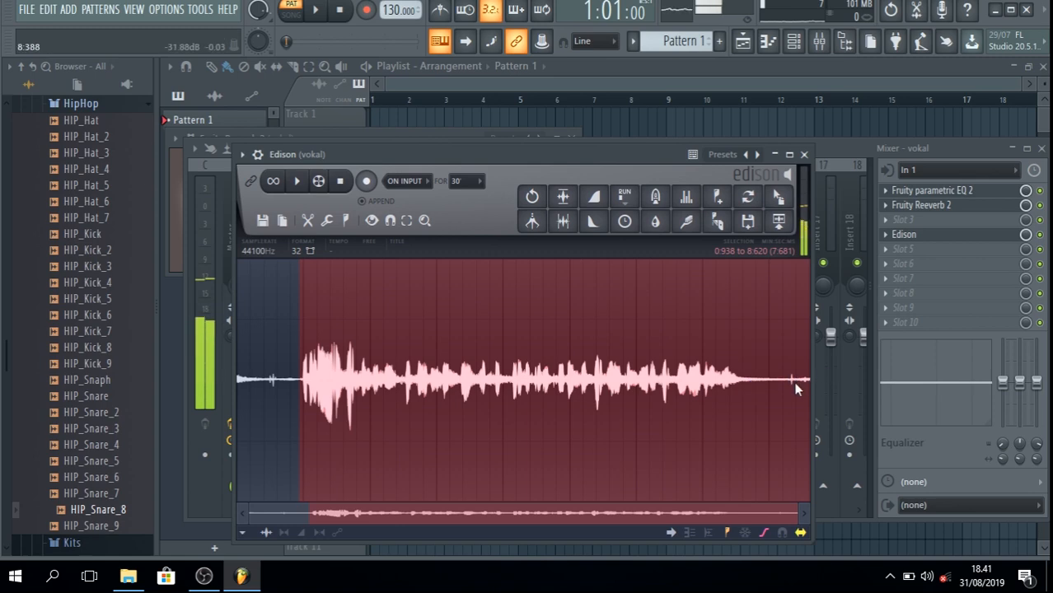
pyautogui.moveTo(298, 426); pyautogui.dragTo(751, 403)
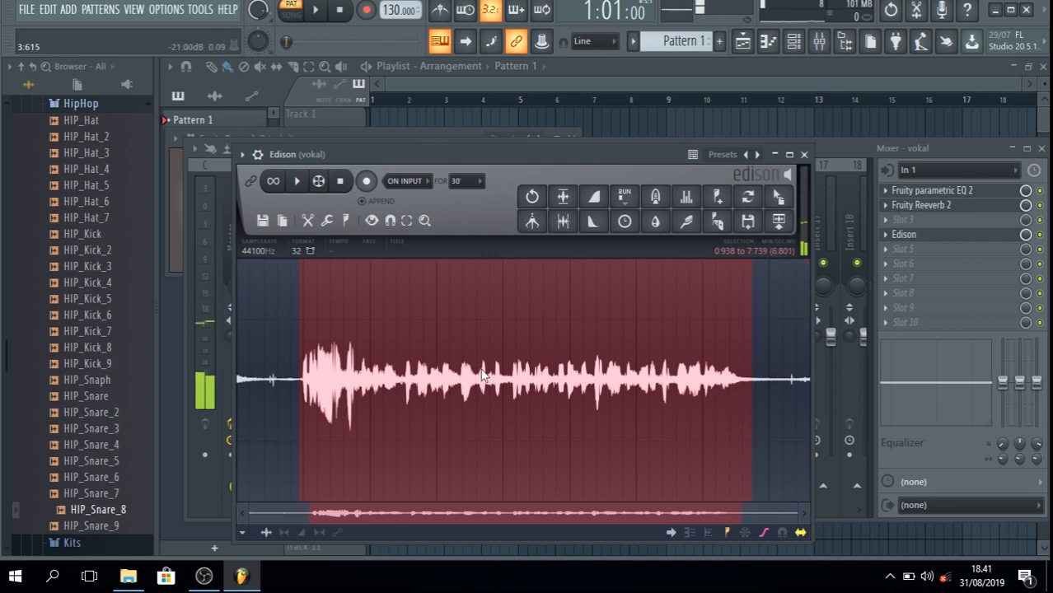
pyautogui.moveTo(753, 329); pyautogui.dragTo(760, 327)
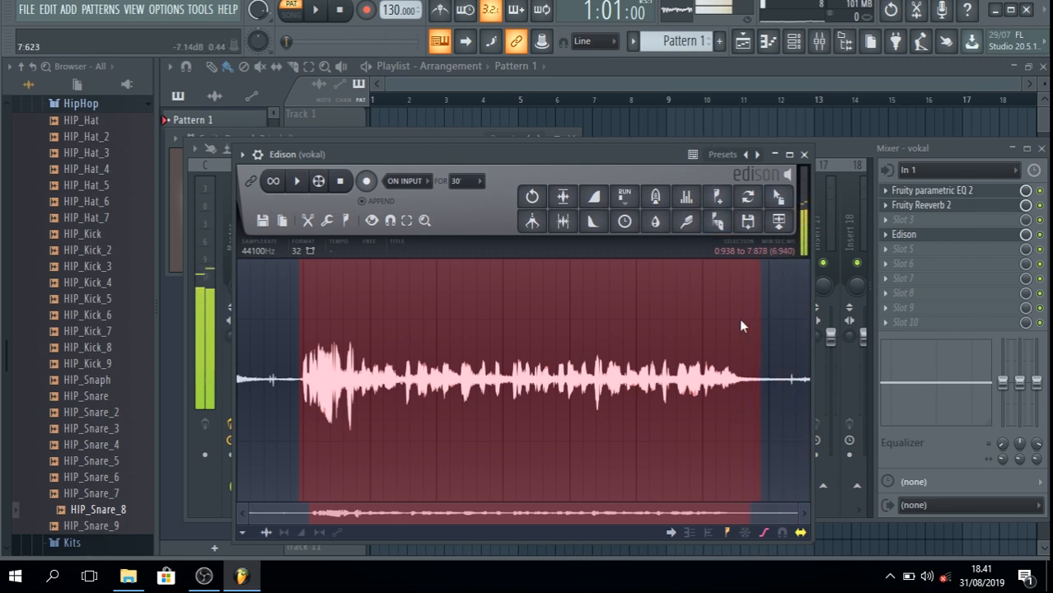
# Step: Send the selected take to the start of playlist Track 1, without a duplicate near bar 9, and play it in song mode
pyautogui.click(778, 230)
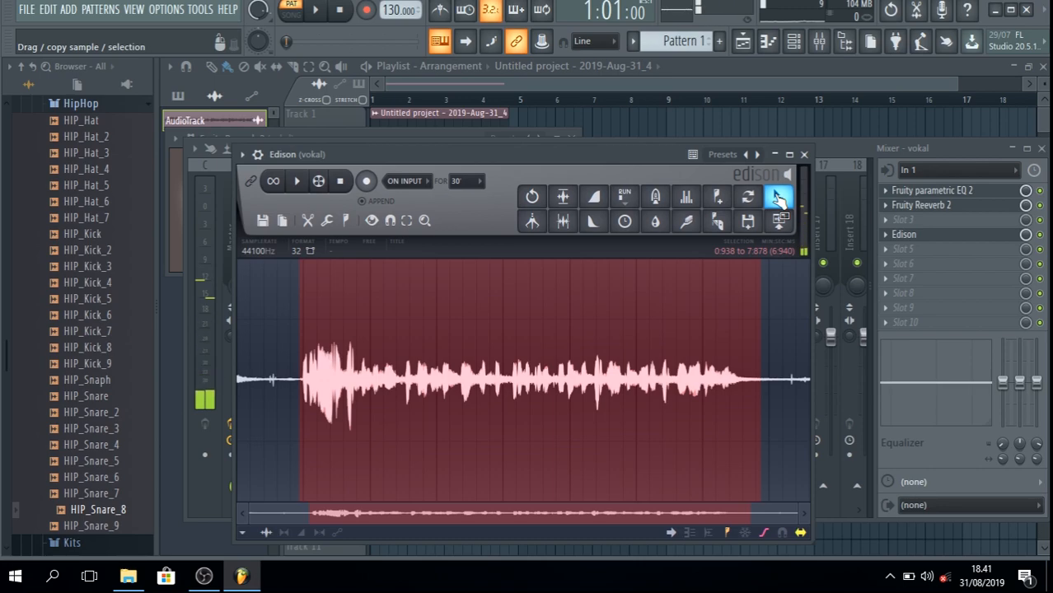
pyautogui.moveTo(778, 198); pyautogui.dragTo(659, 119)
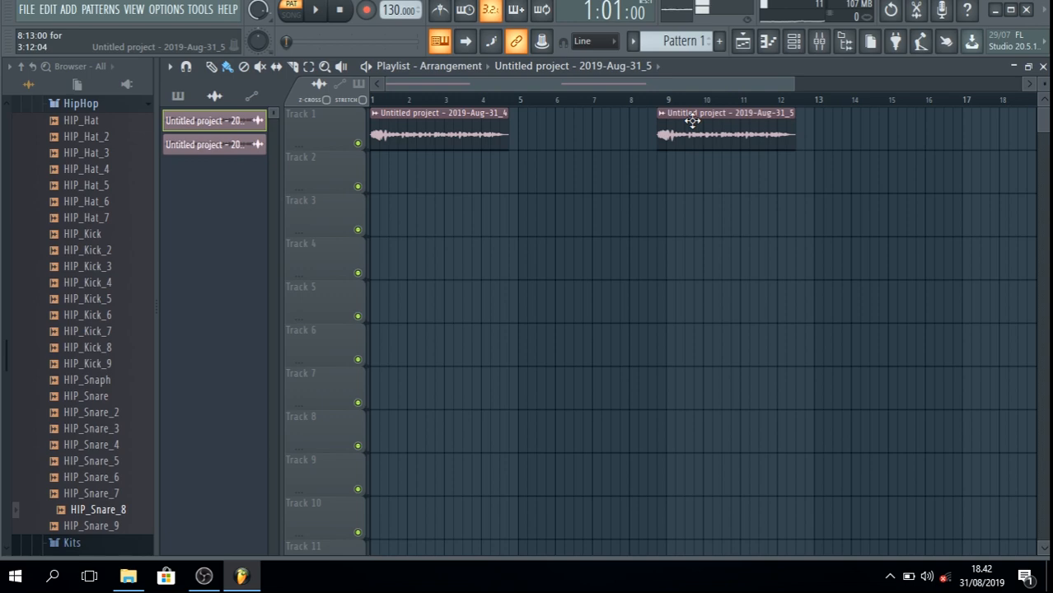
pyautogui.rightClick(692, 121)
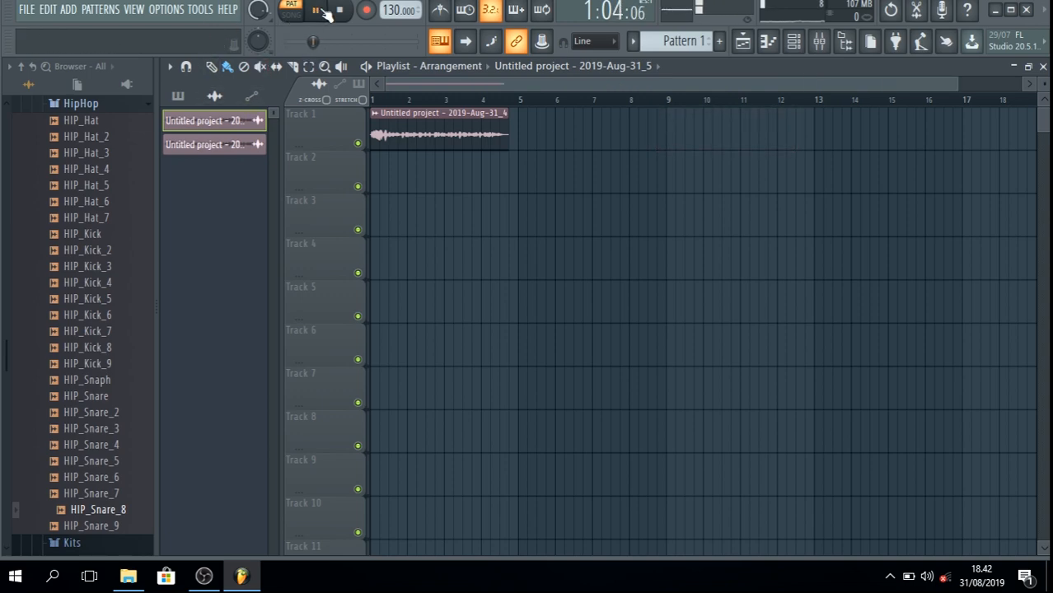
pyautogui.click(291, 10)
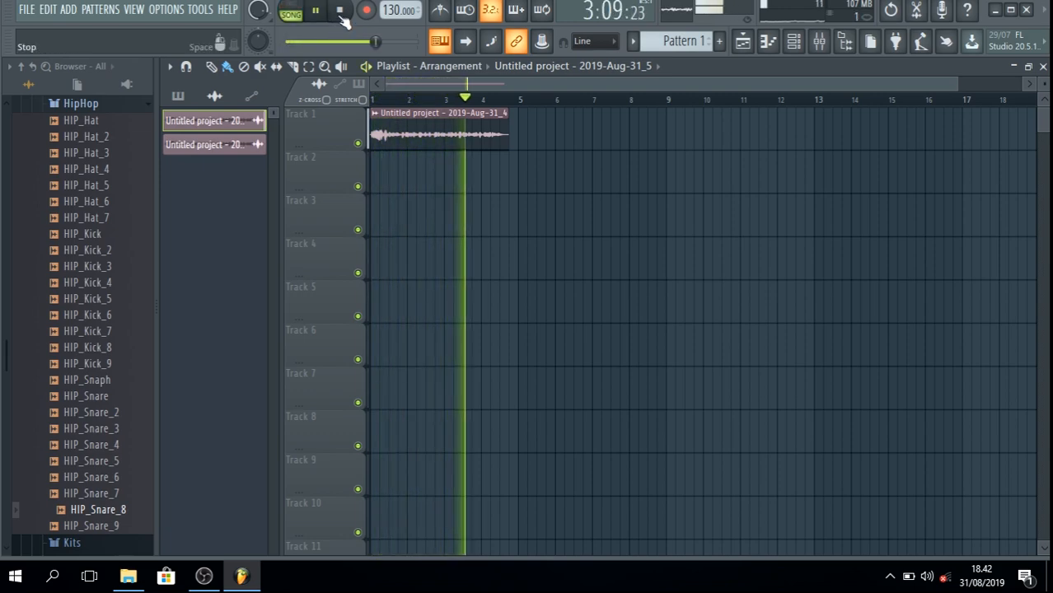
pyautogui.click(344, 19)
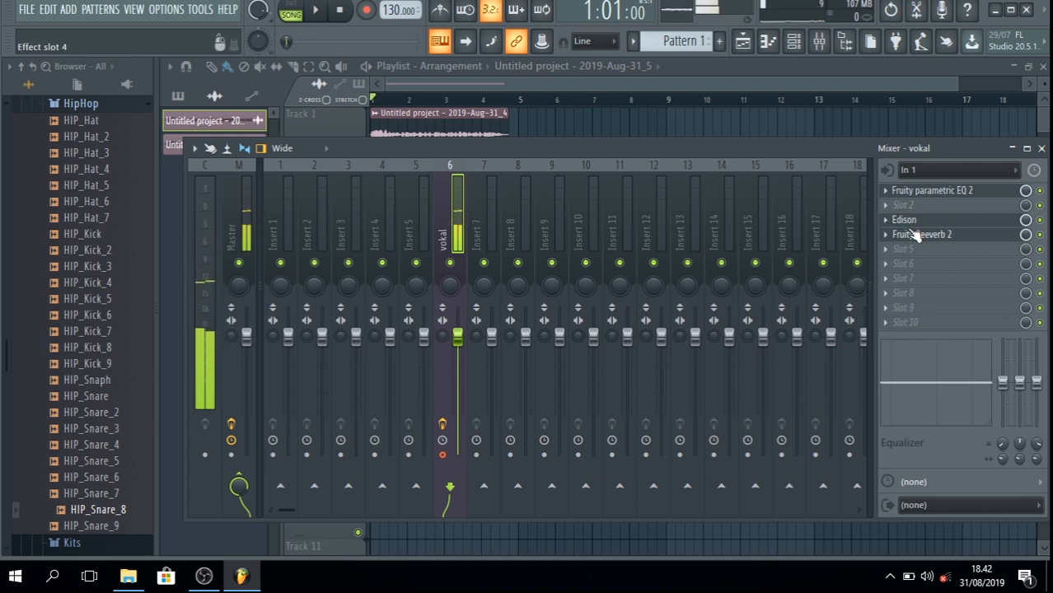
# Step: Reorder the vokal track's effects so Edison is in slot 2, Fruity Parametric EQ 2 in slot 4 and Fruity Reeverb 2 in slot 5
pyautogui.moveTo(916, 237); pyautogui.dragTo(921, 248)
pyautogui.moveTo(914, 190); pyautogui.dragTo(947, 236)
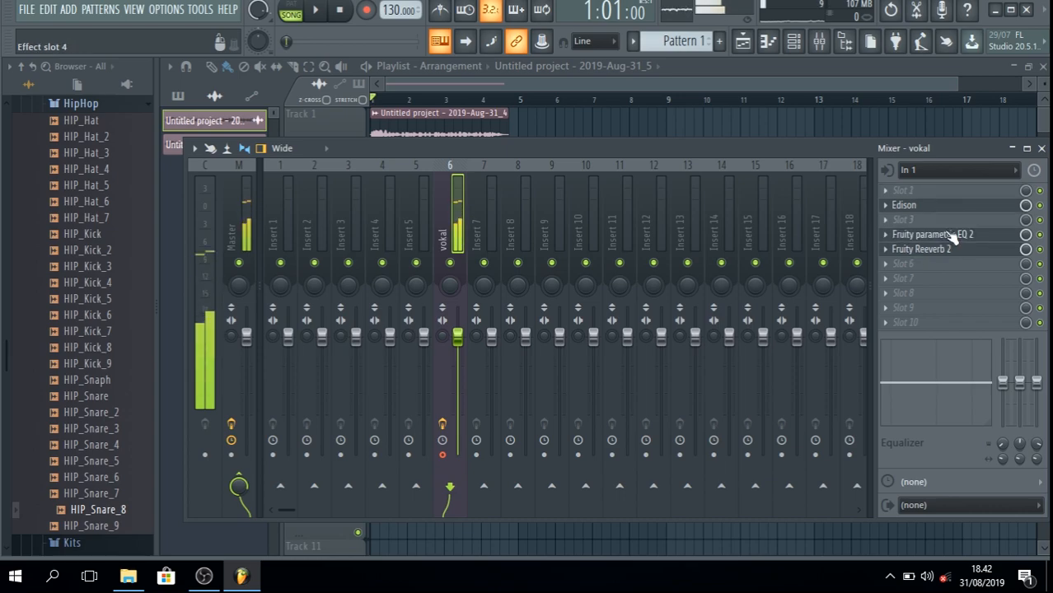
pyautogui.click(928, 235)
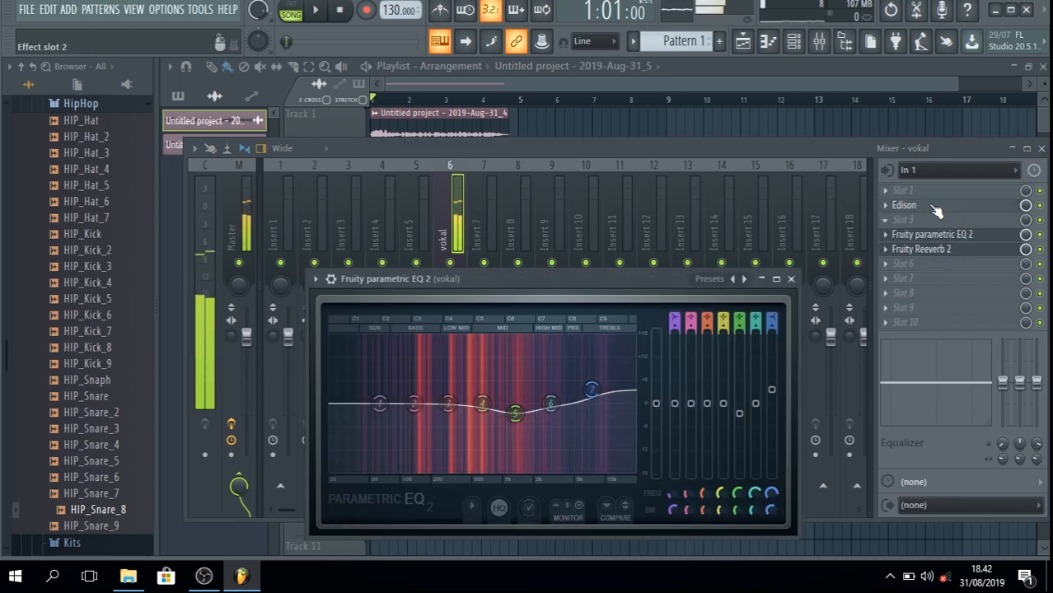
pyautogui.click(931, 206)
# Step: Delete the vocal clip from playlist Track 1 and reopen Edison from the vokal mixer track
pyautogui.rightClick(400, 126)
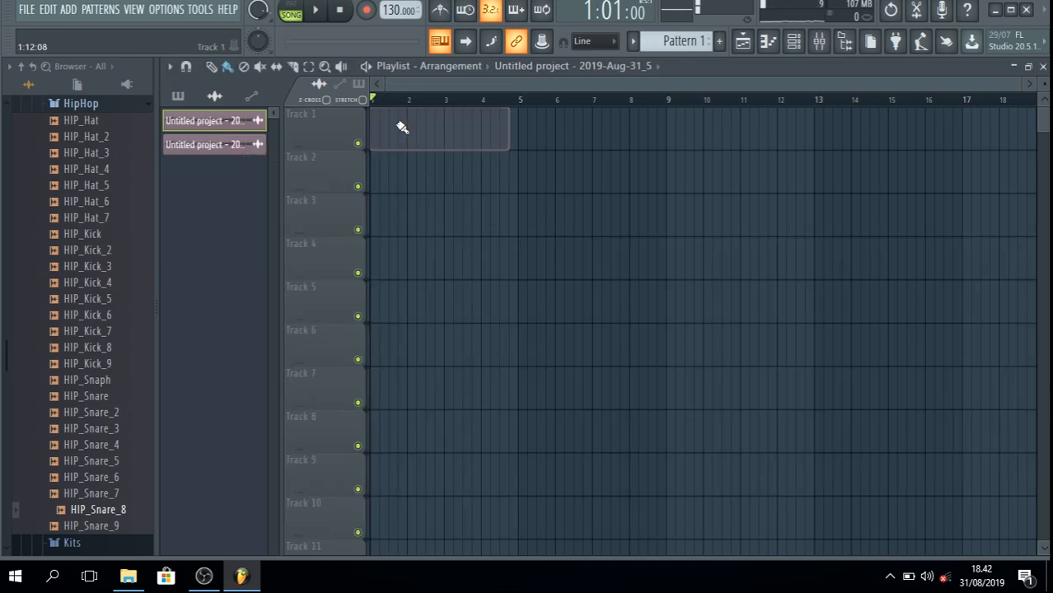
pyautogui.click(818, 41)
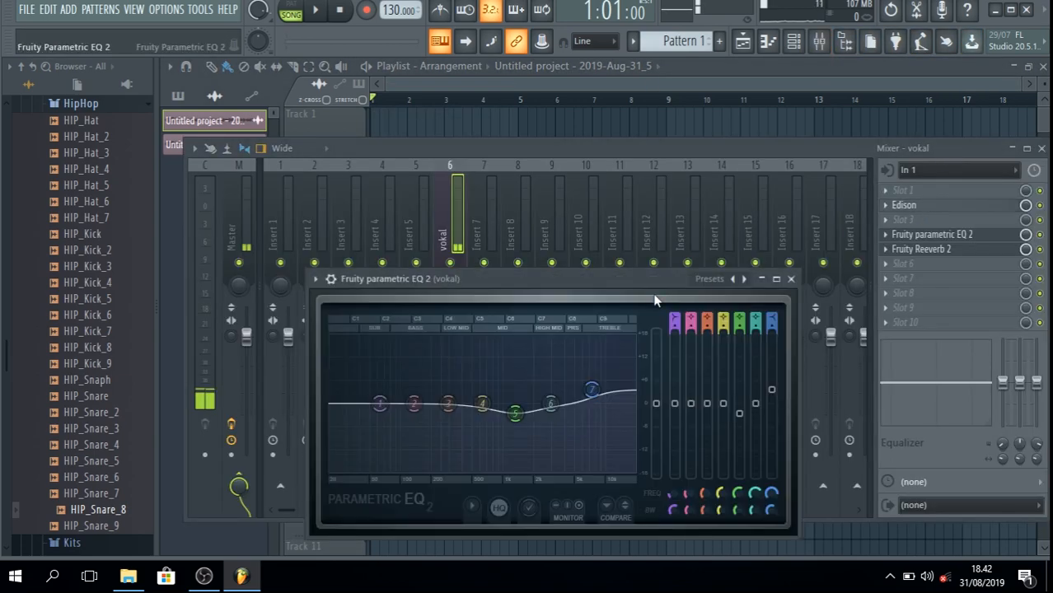
pyautogui.click(903, 207)
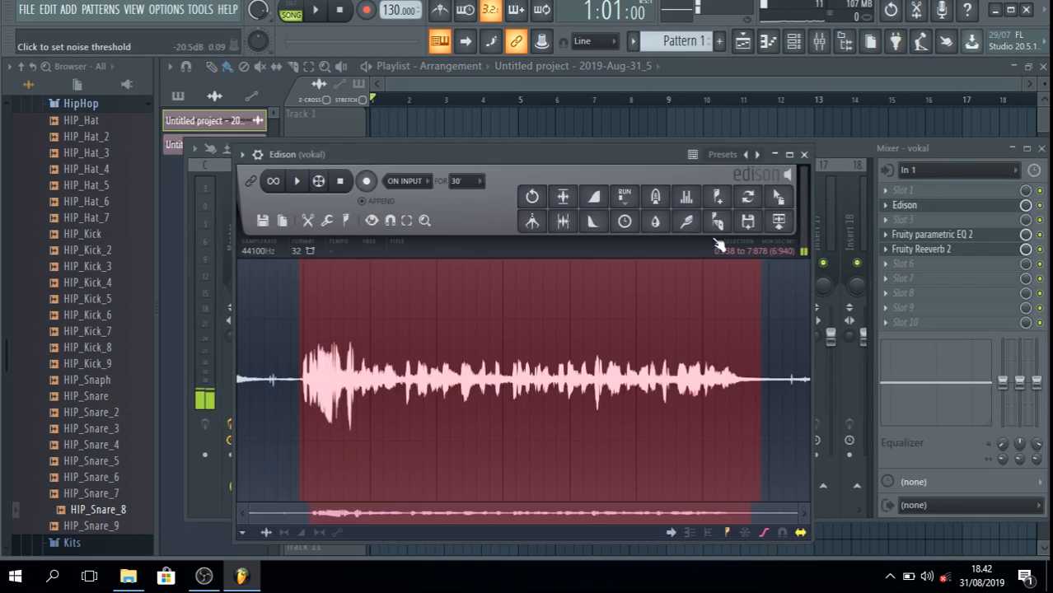
# Step: Clear the old take from Edison and record a new vocal take of about 6.5 seconds
pyautogui.click(263, 221)
pyautogui.click(272, 245)
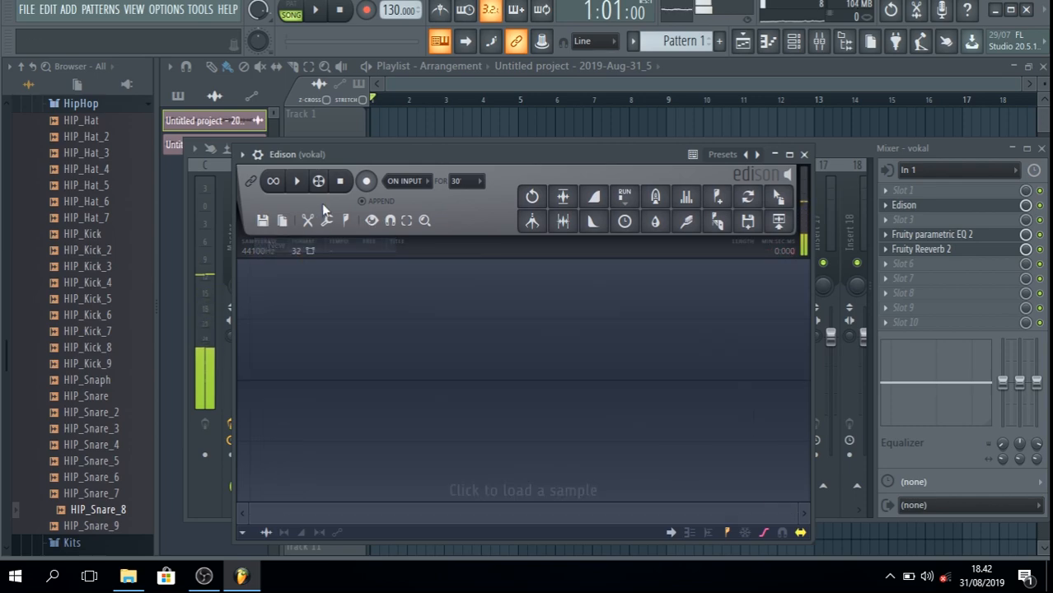
pyautogui.click(367, 182)
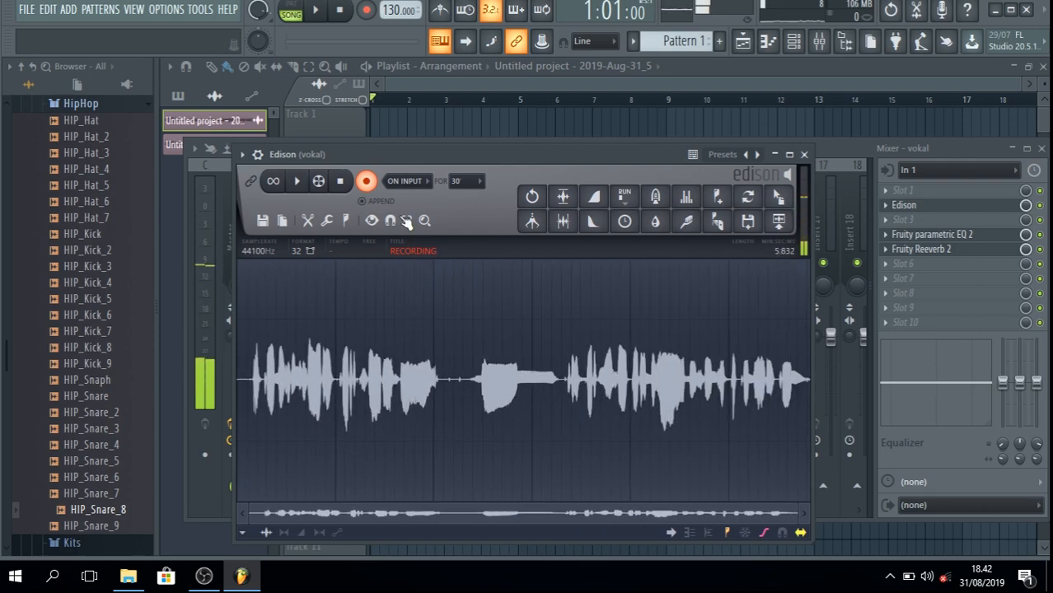
pyautogui.click(342, 183)
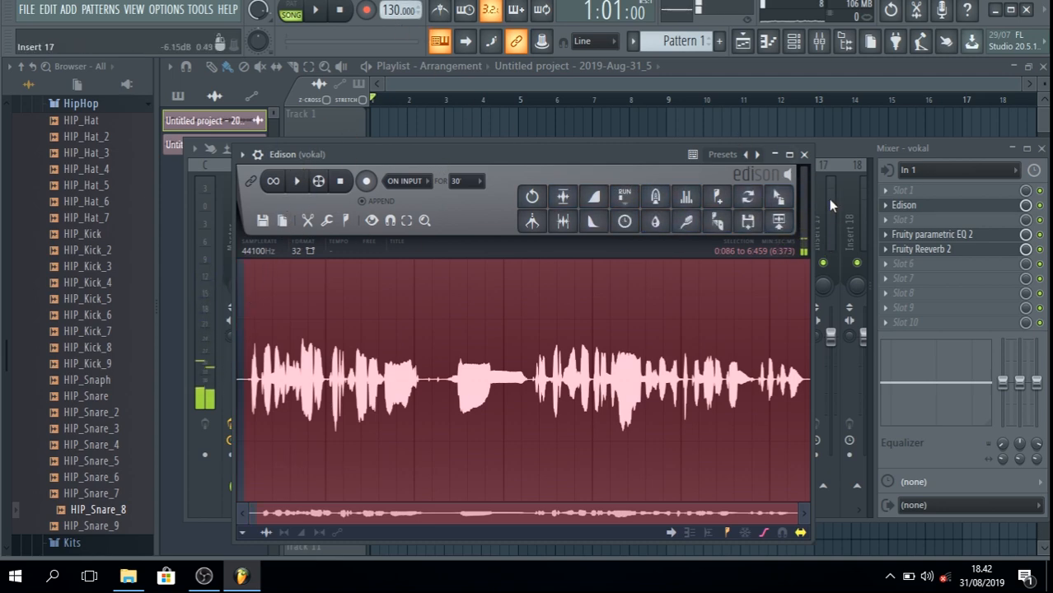
# Step: Place the new Edison take at the start of playlist Track 1 and play it back
pyautogui.moveTo(778, 201); pyautogui.dragTo(374, 120)
pyautogui.press('space')
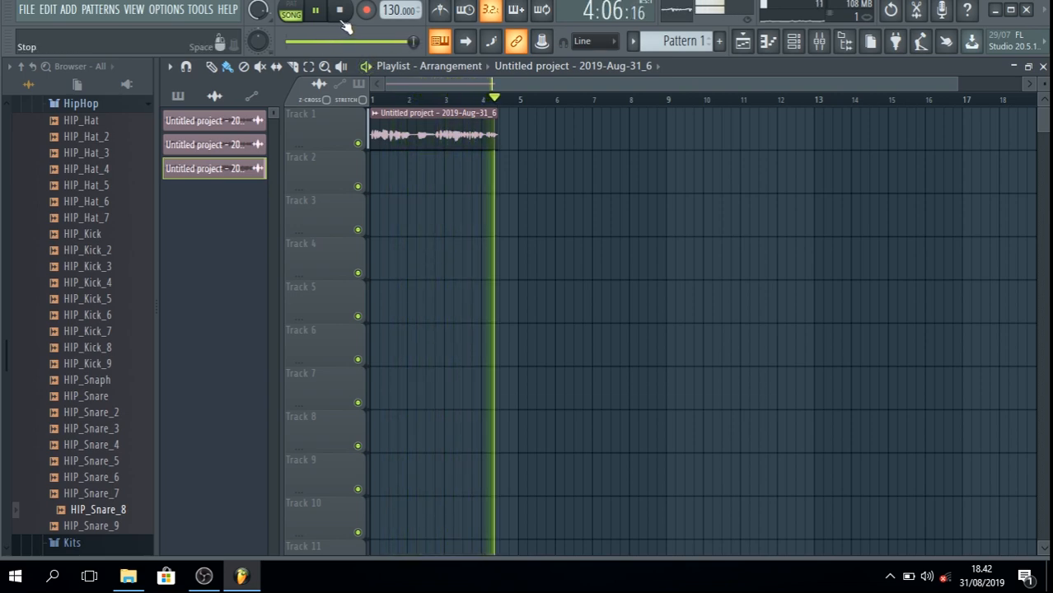
pyautogui.click(345, 25)
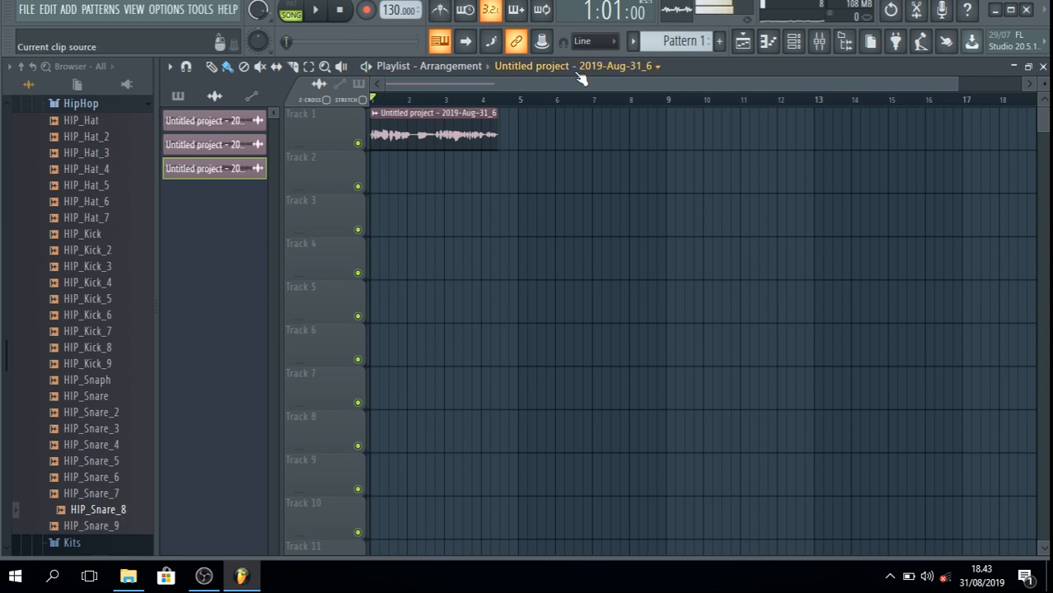
# Step: Move Edison to slot 1 of the vokal mixer track and remove it from the effect chain
pyautogui.click(821, 42)
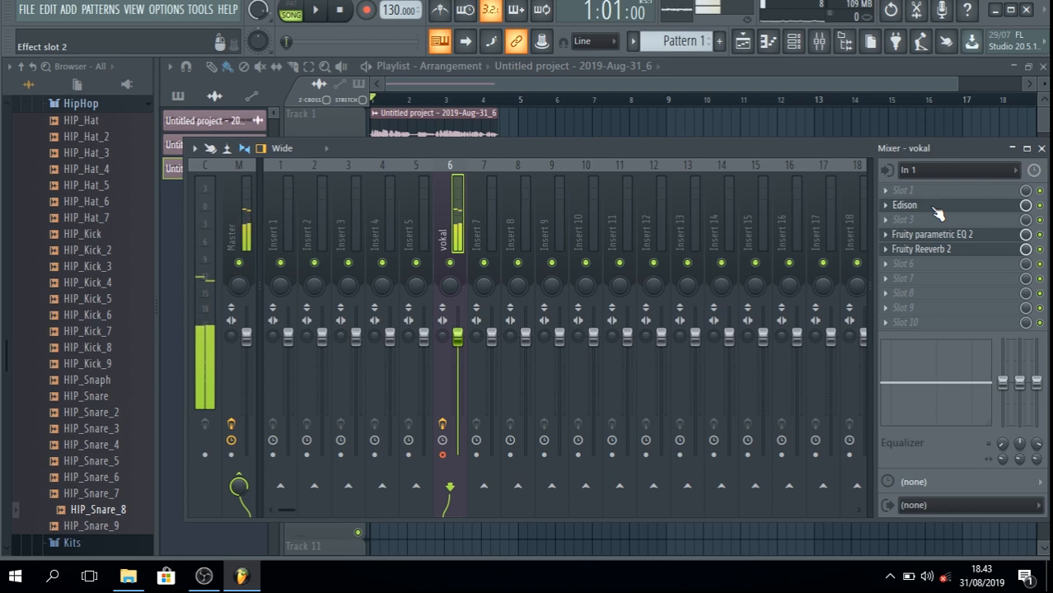
pyautogui.moveTo(937, 213); pyautogui.dragTo(938, 198)
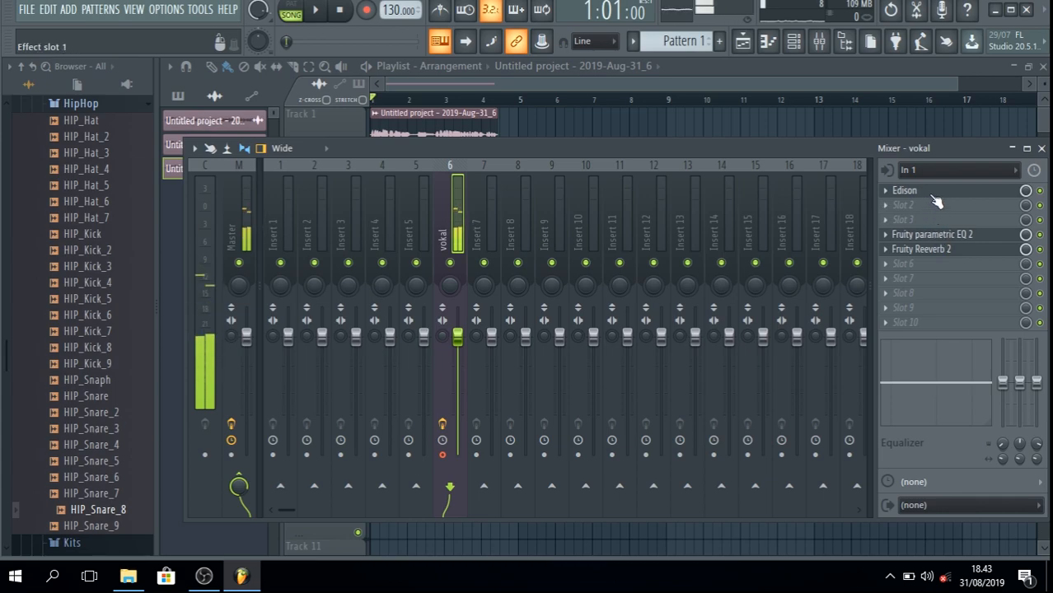
pyautogui.click(886, 191)
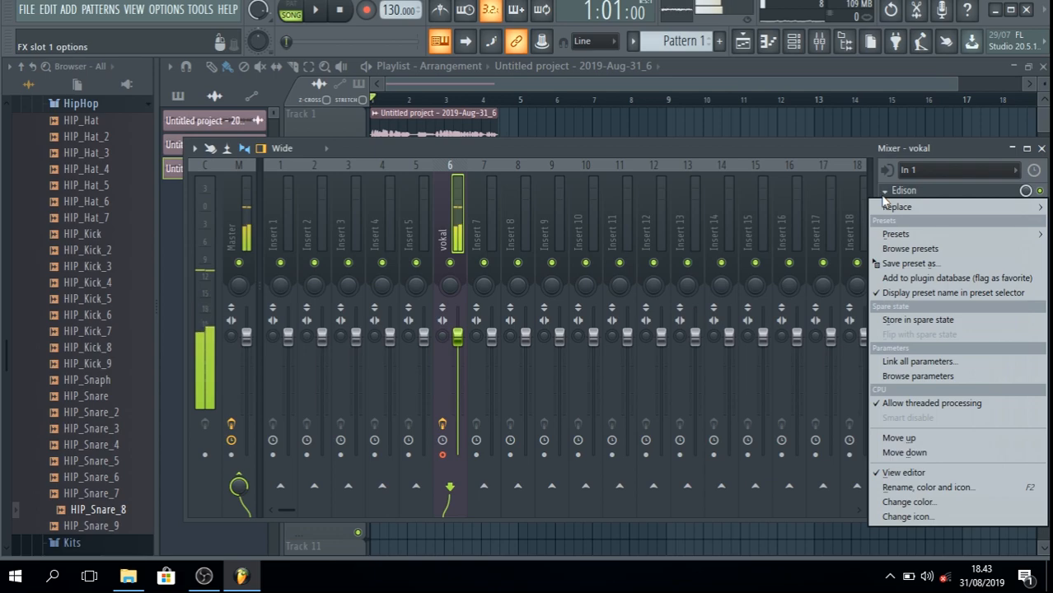
pyautogui.moveTo(897, 207)
pyautogui.click(528, 41)
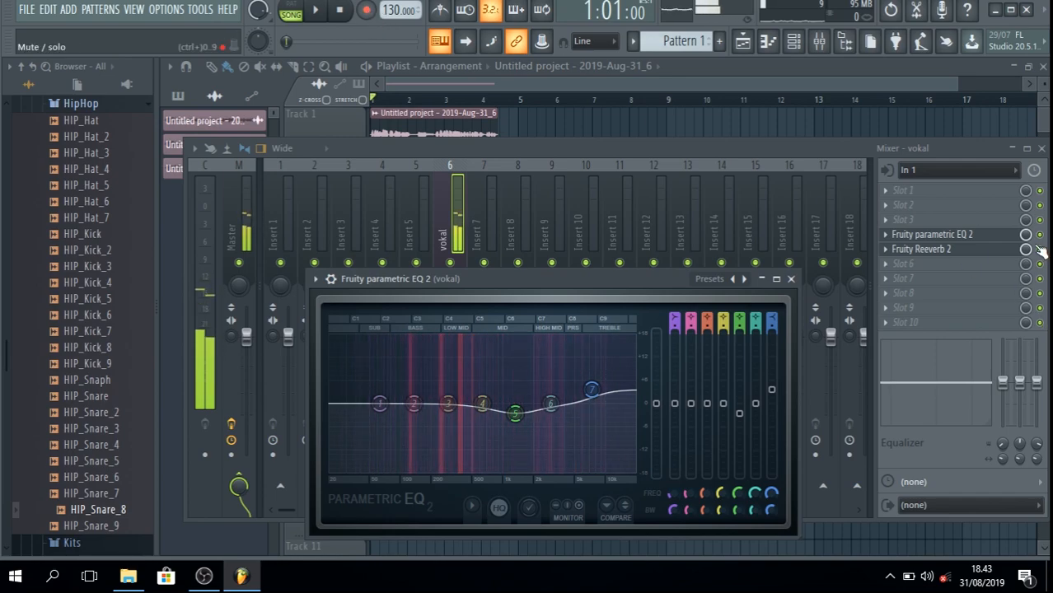
# Step: Disable Fruity Reeverb 2 on the vokal track and delete the clip from playlist Track 1
pyautogui.click(1040, 250)
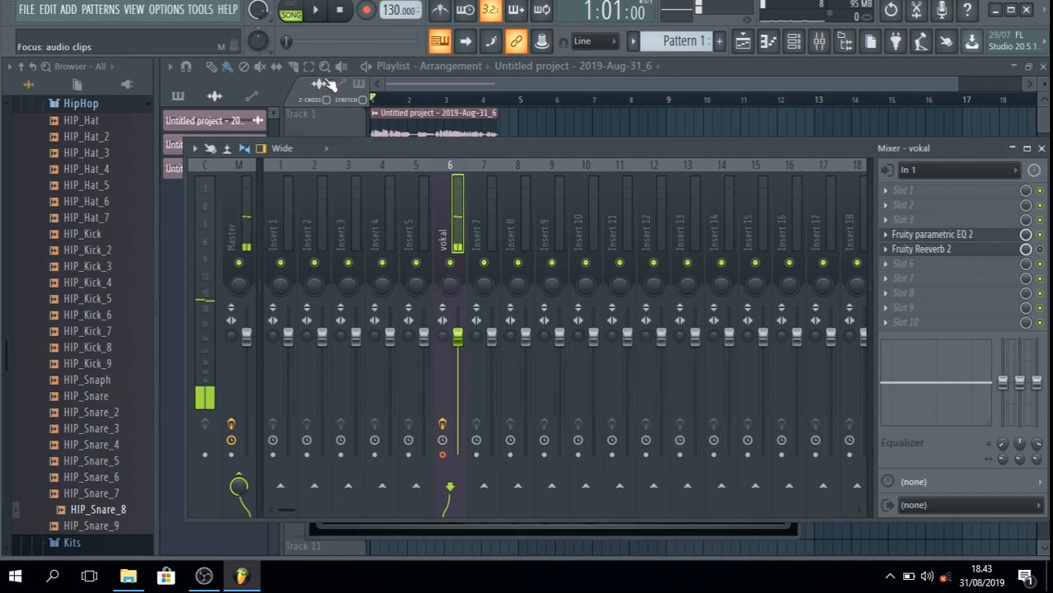
pyautogui.click(409, 90)
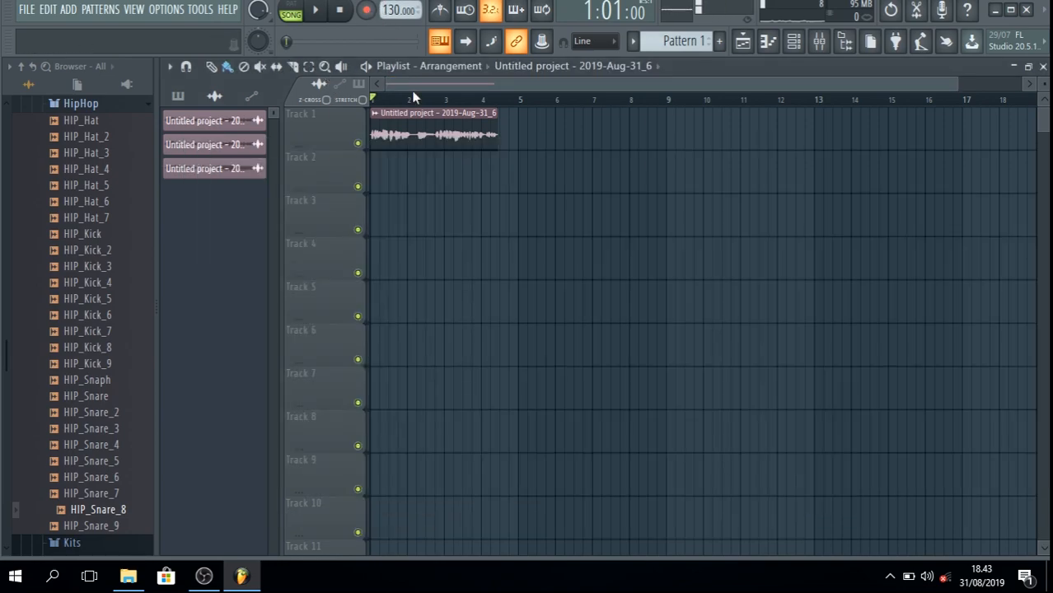
pyautogui.rightClick(415, 123)
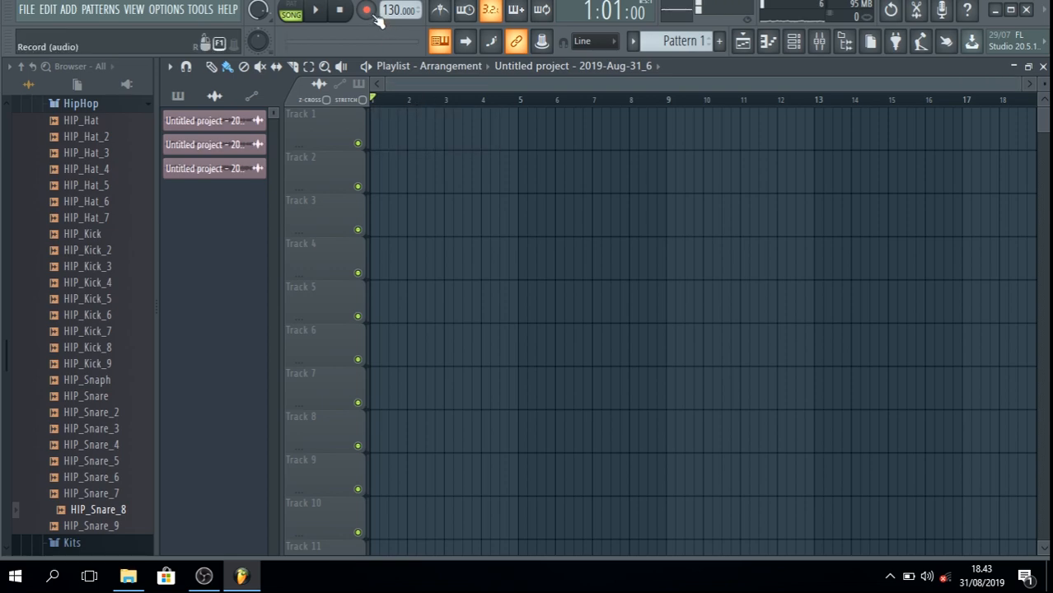
# Step: Turn on the recording countdown and record about four bars of vocals directly into the playlist as an audio clip
pyautogui.click(368, 11)
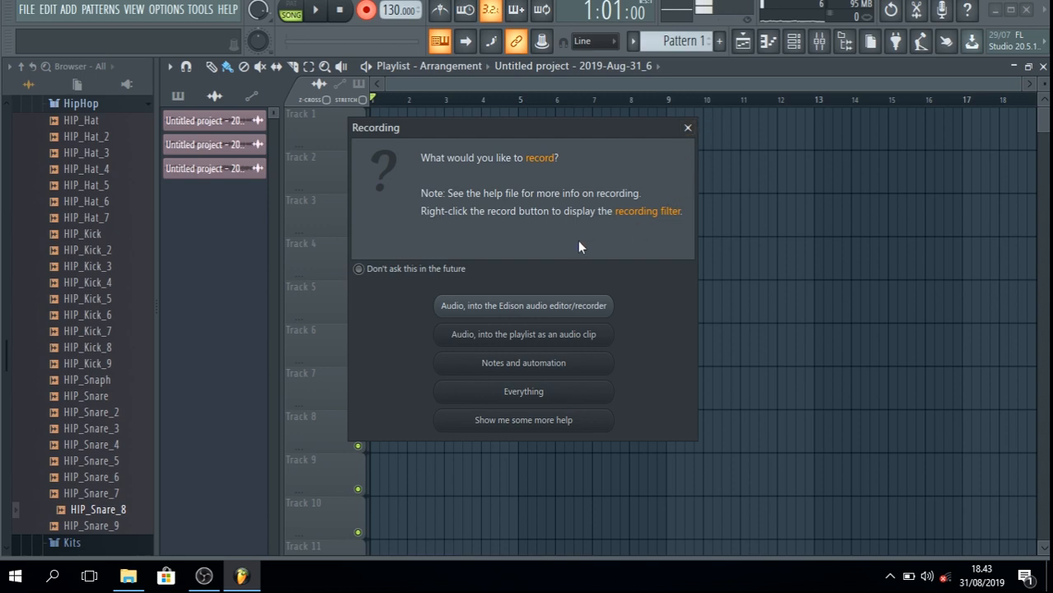
pyautogui.click(686, 127)
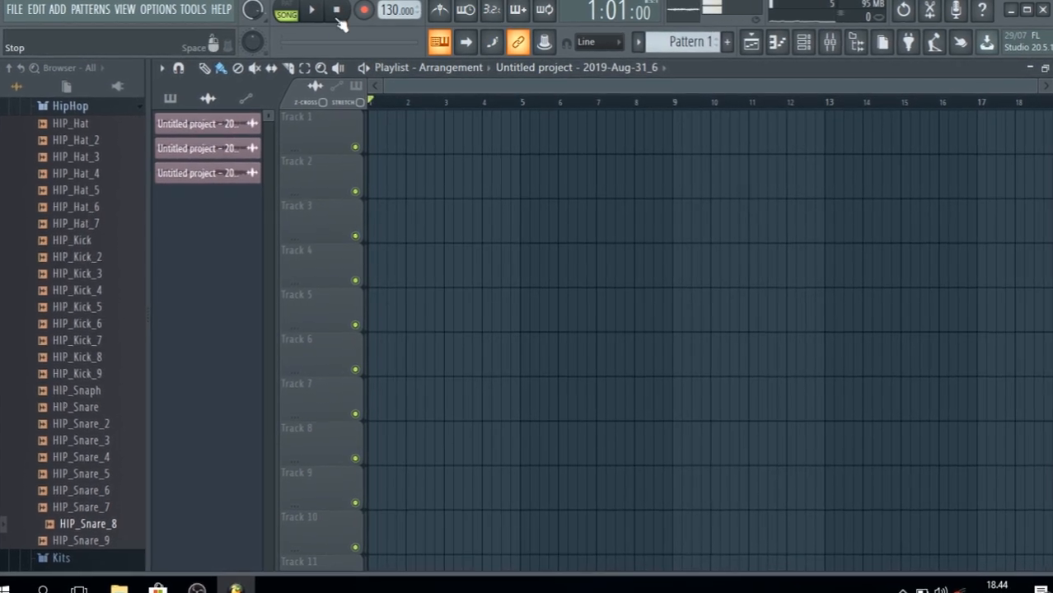
pyautogui.click(491, 9)
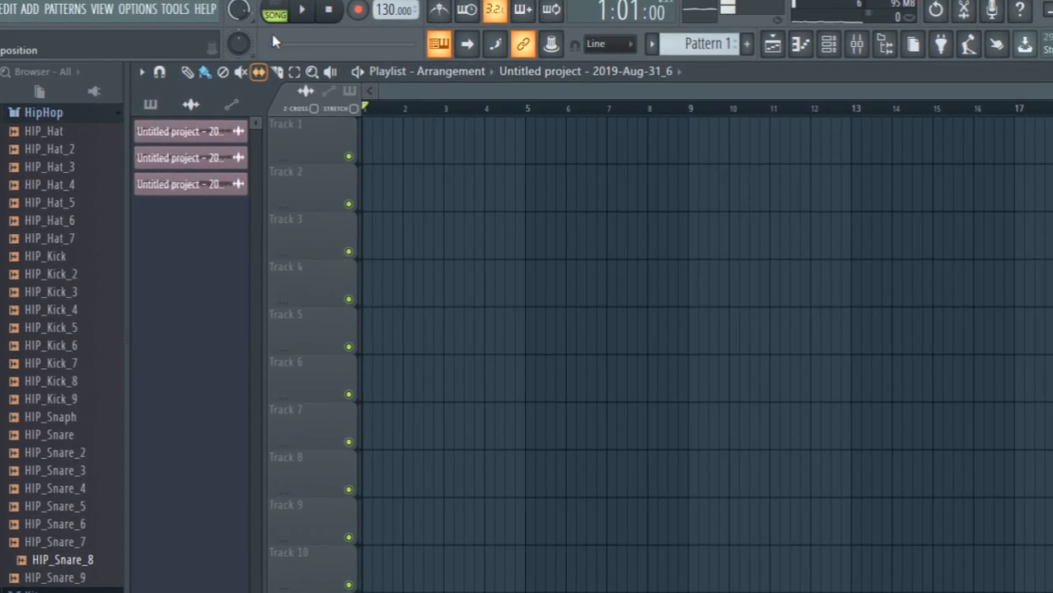
pyautogui.click(353, 9)
pyautogui.click(451, 411)
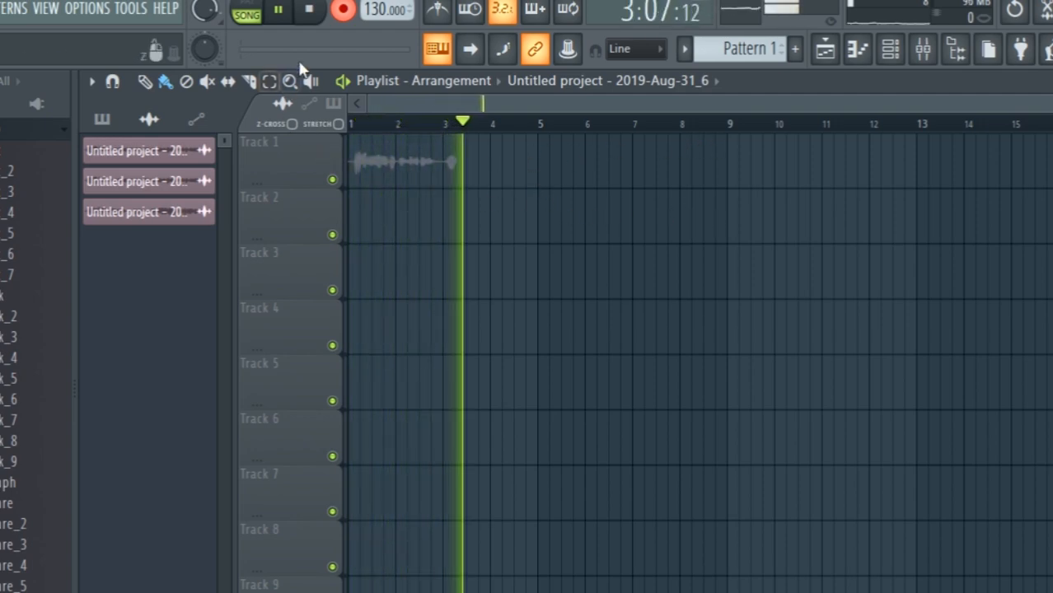
pyautogui.click(310, 12)
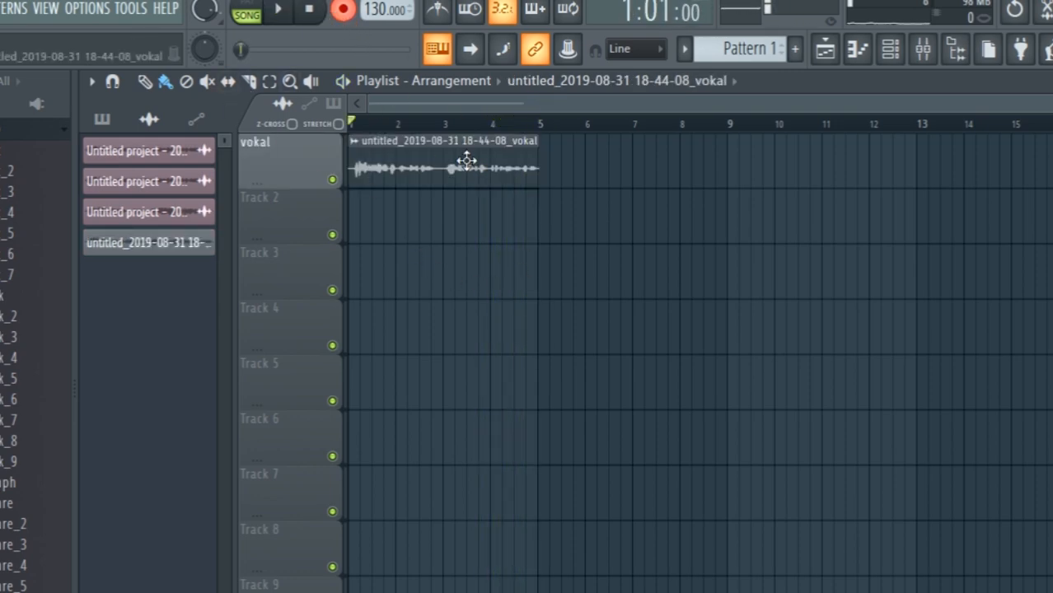
# Step: Play back the directly recorded vocal clip and delete it from the playlist's vokal track
pyautogui.moveTo(1050, 103); pyautogui.dragTo(697, 78)
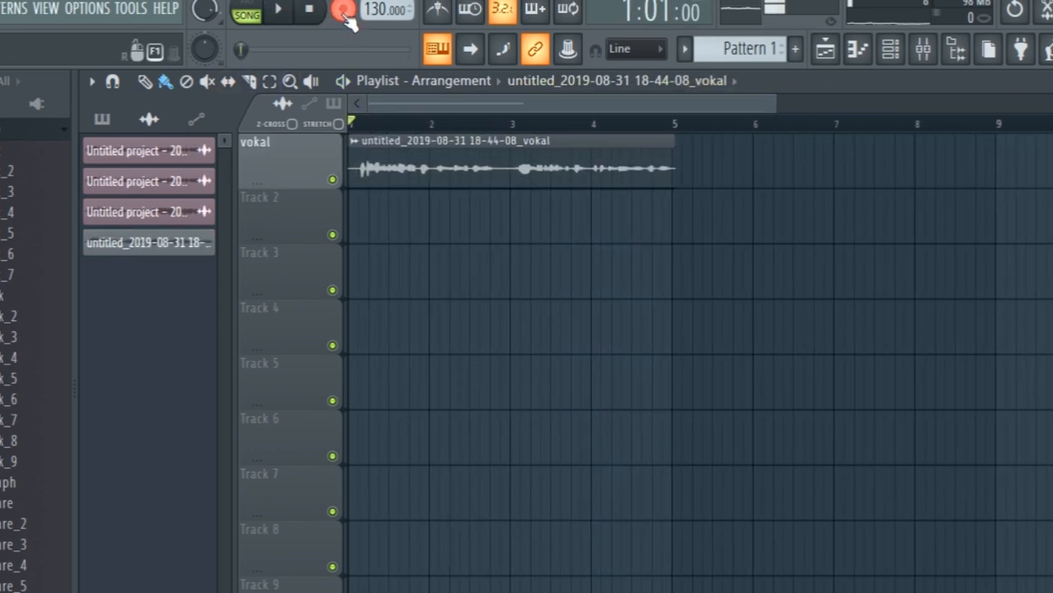
pyautogui.click(279, 10)
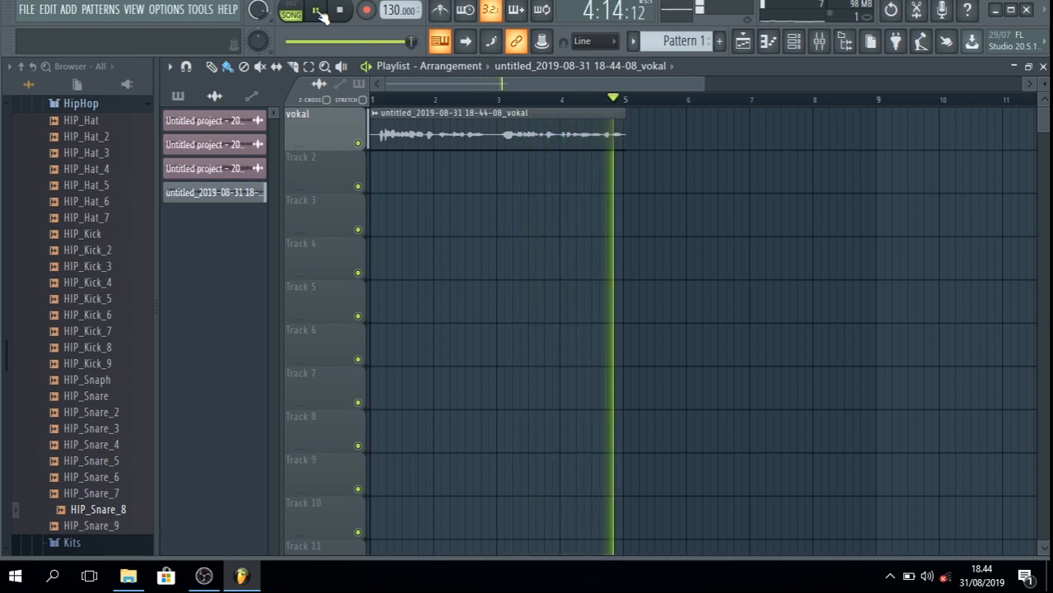
pyautogui.click(338, 11)
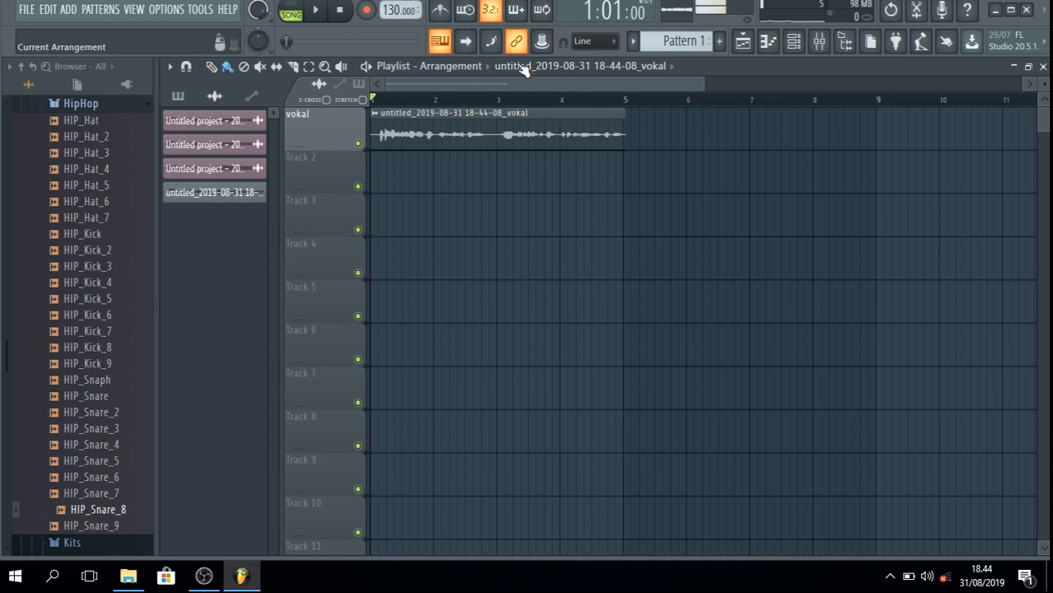
pyautogui.rightClick(559, 118)
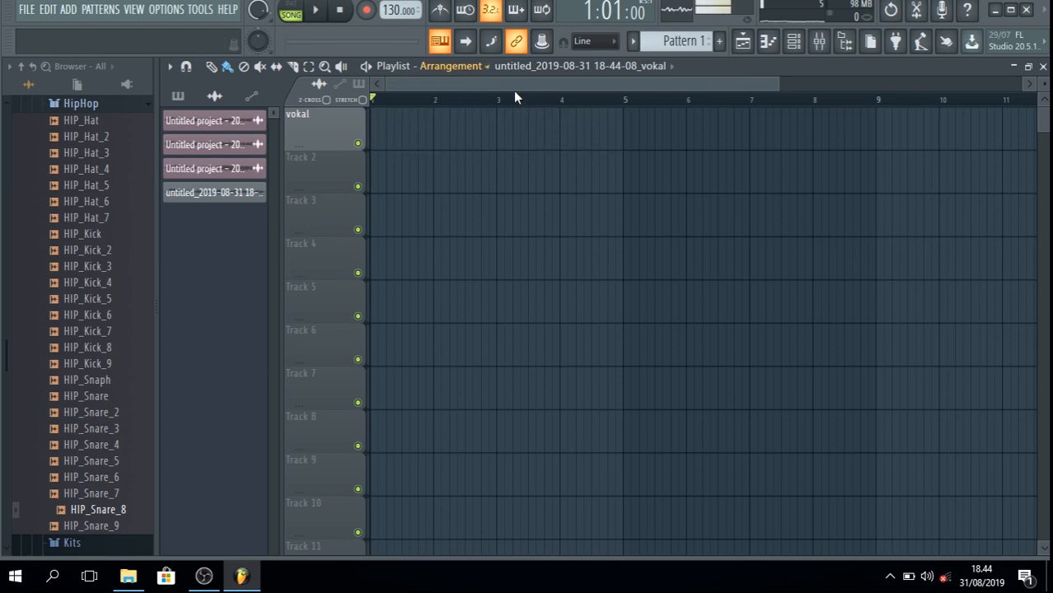
# Step: Select bars 1 to 4 on the playlist timeline and delete the first "Untitled project" audio clip from the clip list
pyautogui.moveTo(557, 102); pyautogui.dragTo(372, 102)
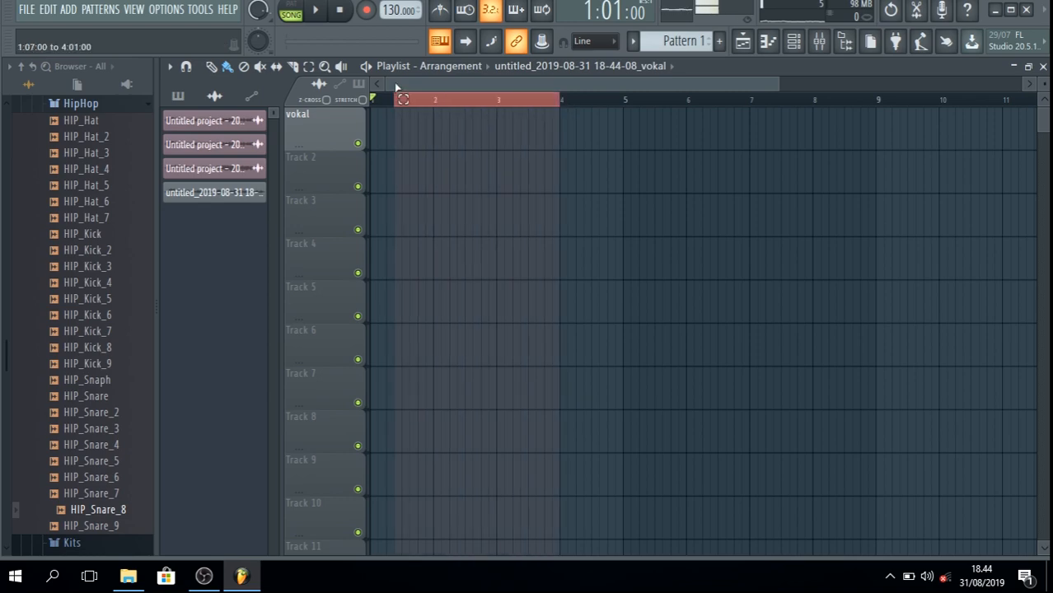
pyautogui.rightClick(225, 124)
pyautogui.click(243, 297)
pyautogui.click(599, 328)
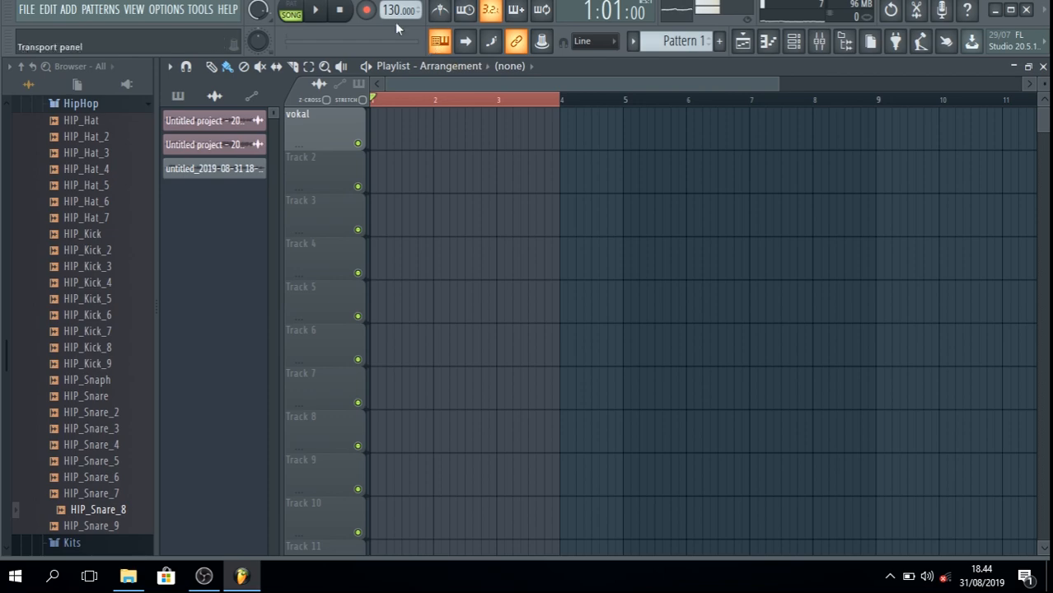
# Step: Record vocals over the selected bars into the playlist as an audio clip, then delete the clip and clear the time selection
pyautogui.press('r')
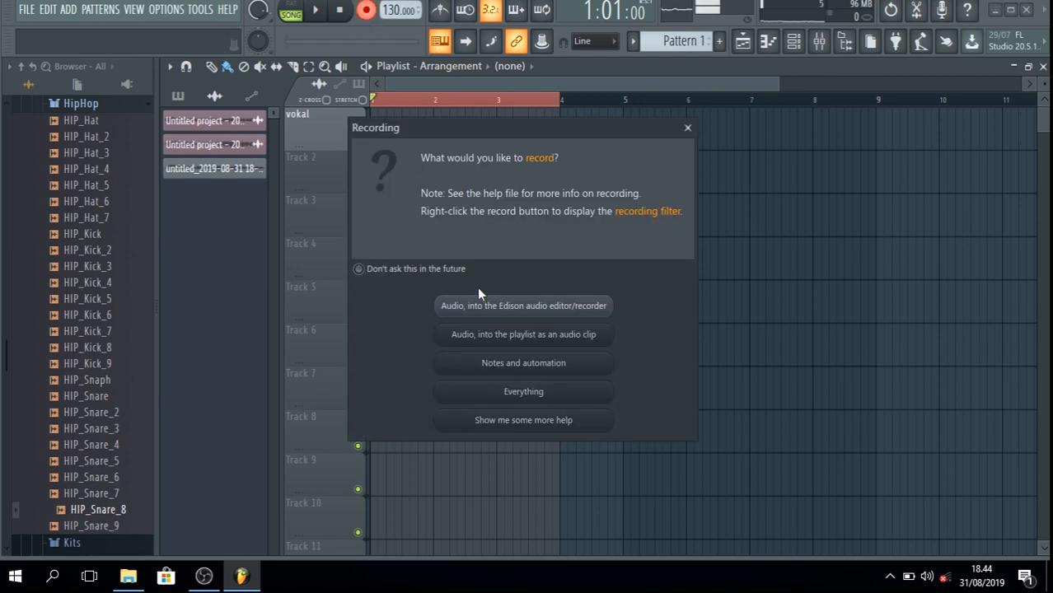
pyautogui.click(499, 334)
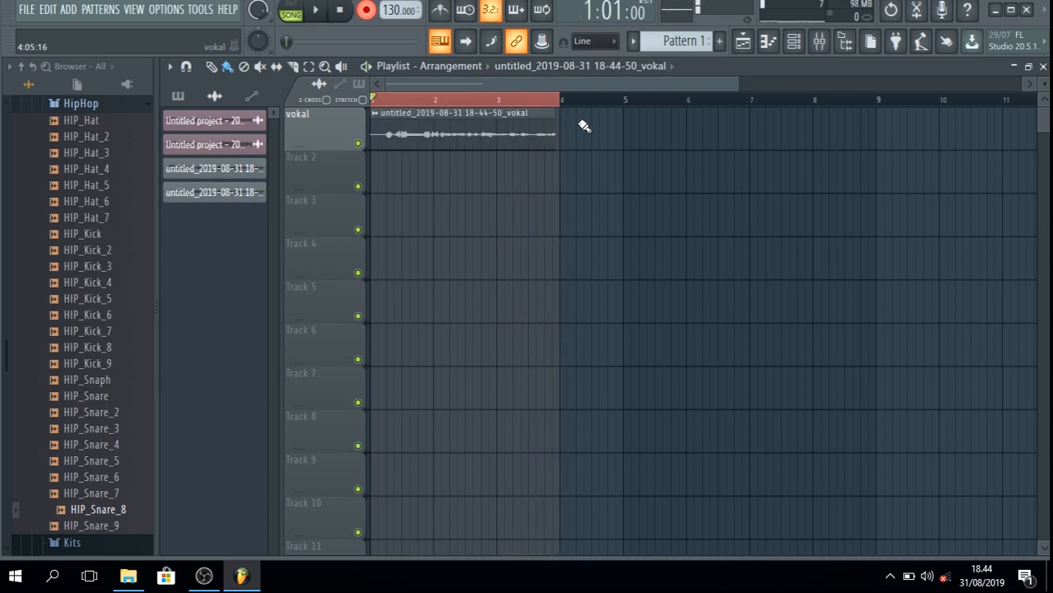
pyautogui.rightClick(502, 137)
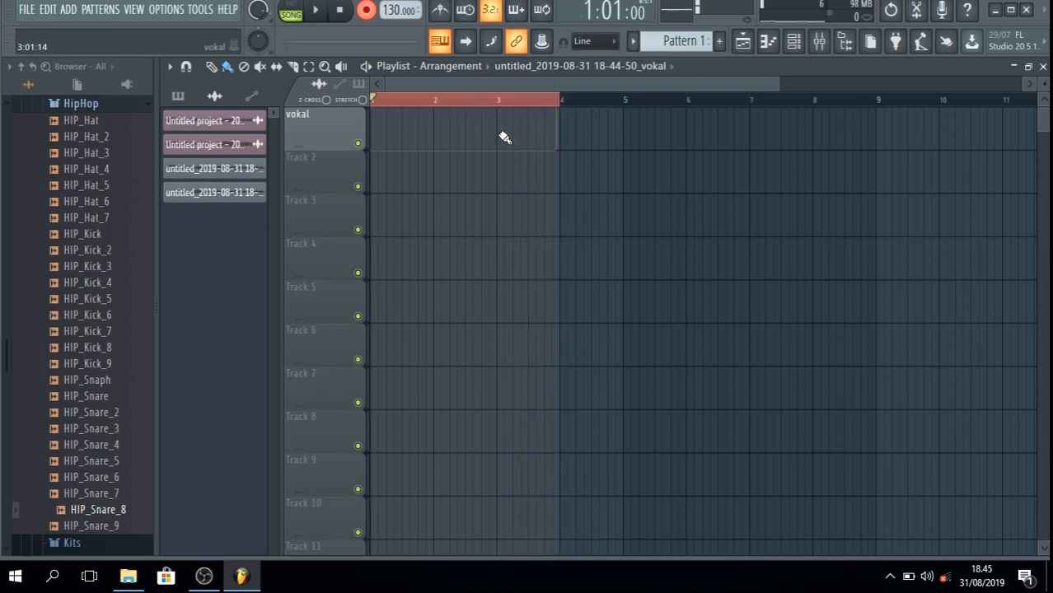
pyautogui.hotkey('ctrl', 'd')
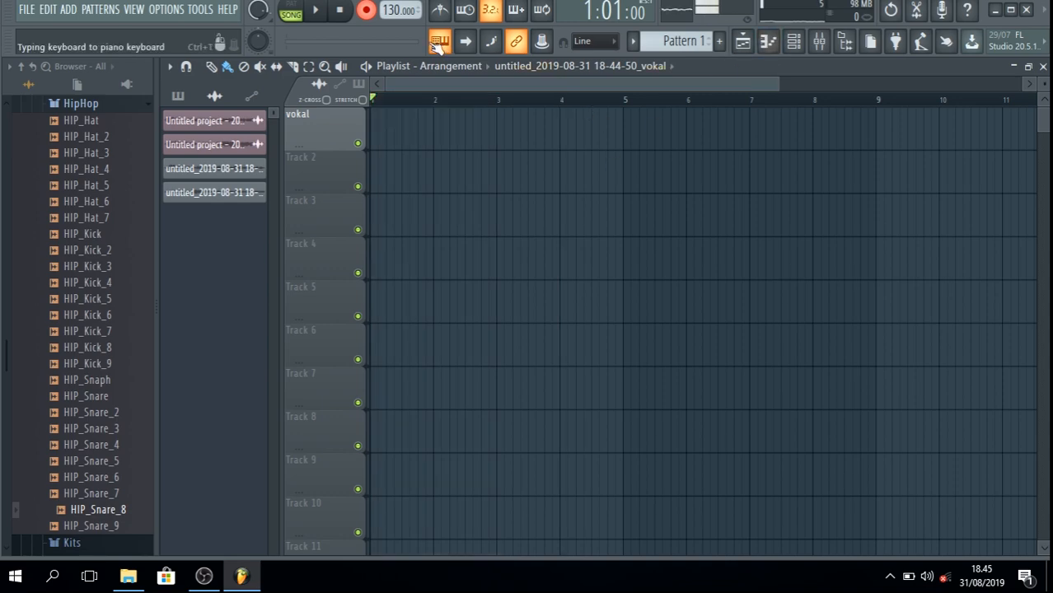
# Step: Enable loop recording, select bars 1 to 4 on the timeline and record several looped vocal takes into the playlist
pyautogui.click(543, 9)
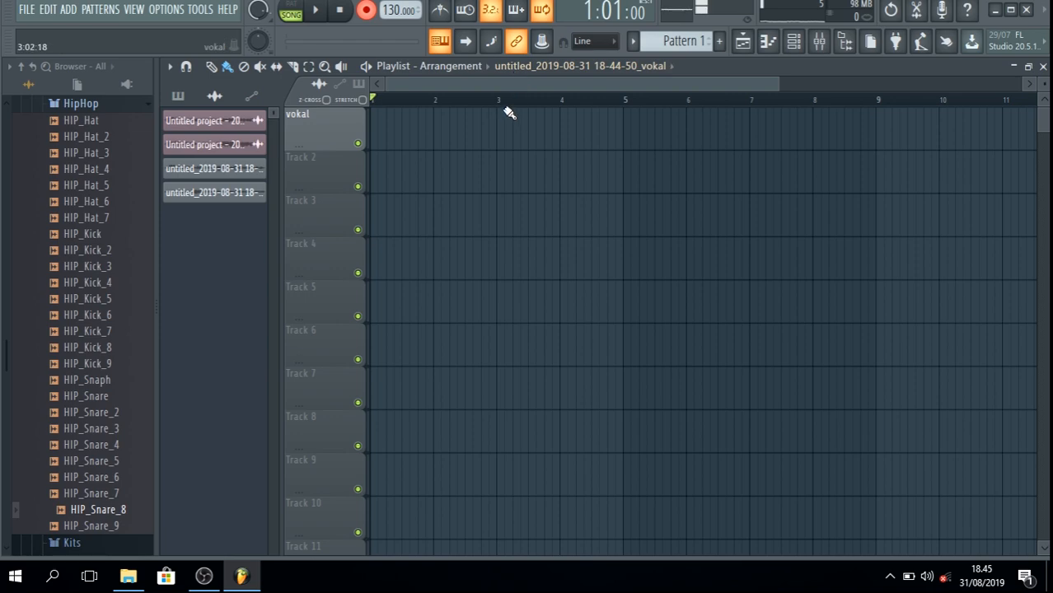
pyautogui.moveTo(566, 100); pyautogui.dragTo(224, 110)
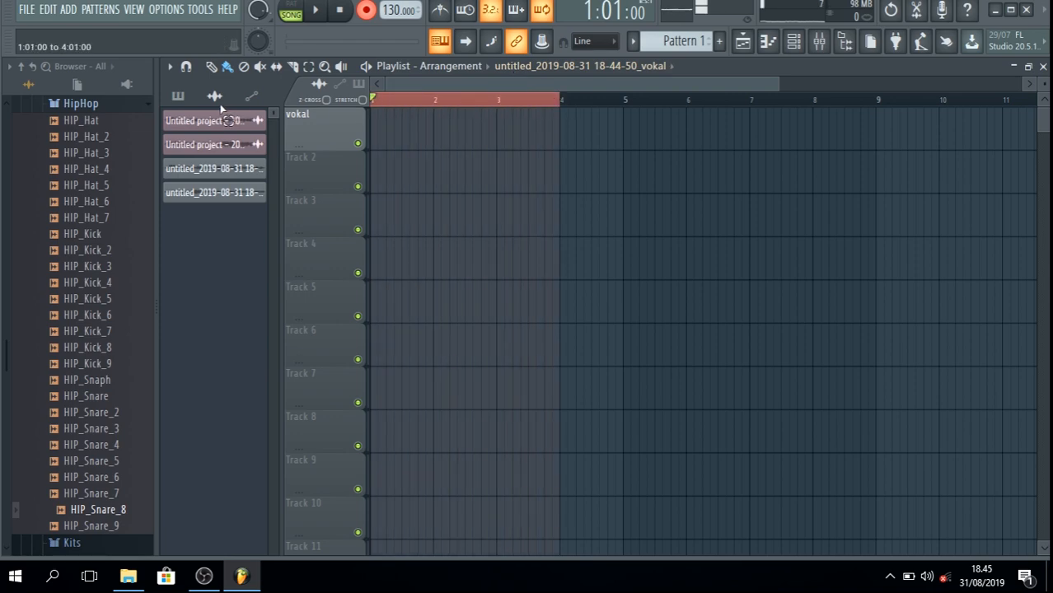
pyautogui.click(321, 10)
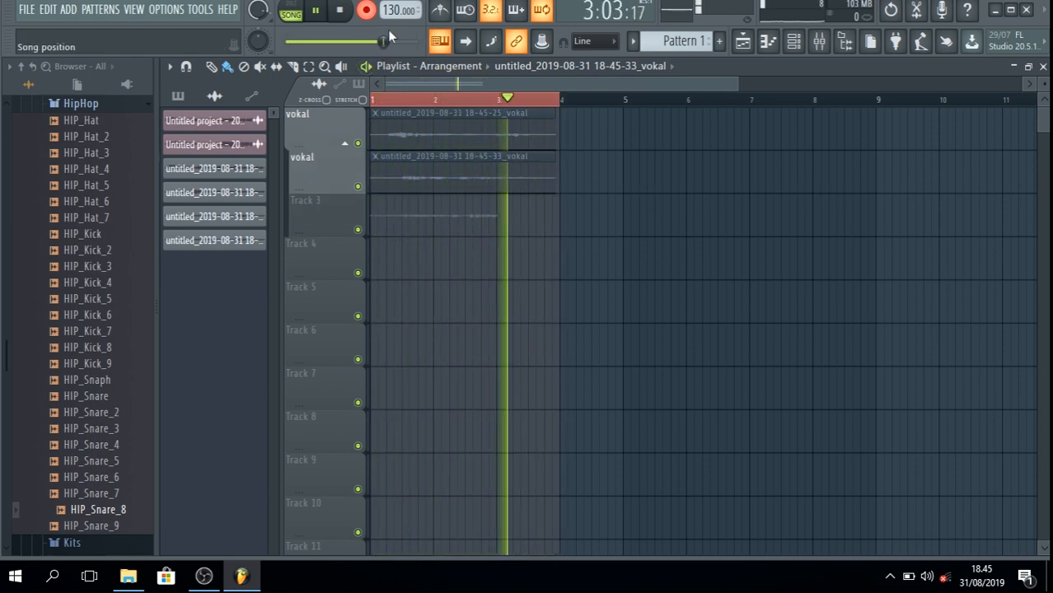
pyautogui.click(341, 11)
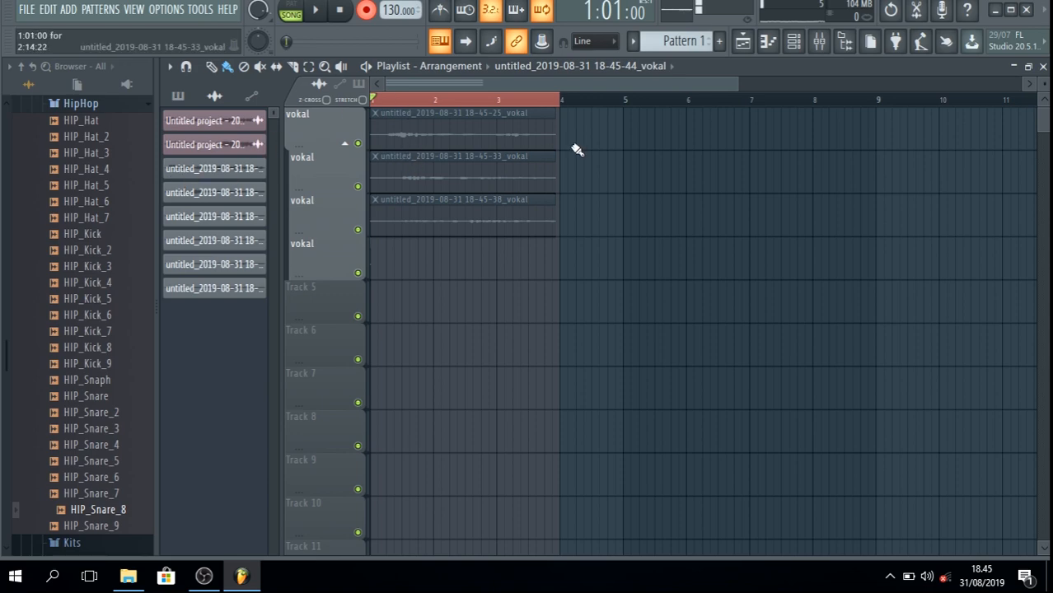
# Step: Trim the three vocal takes to follow one another on their own tracks, with the second take starting at 2:03:00
pyautogui.moveTo(557, 132); pyautogui.dragTo(449, 143)
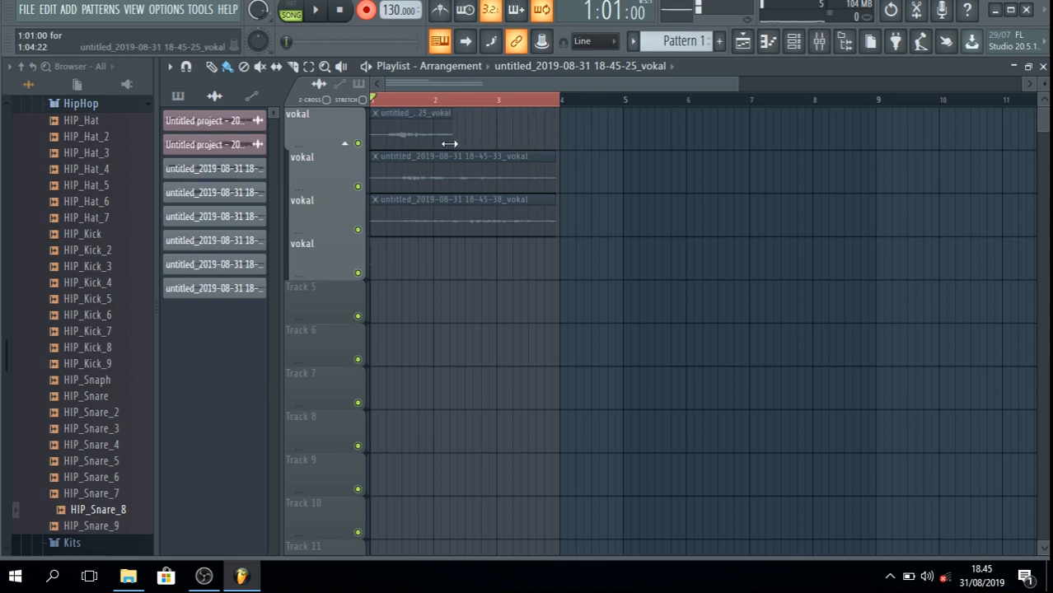
pyautogui.moveTo(372, 177); pyautogui.dragTo(442, 178)
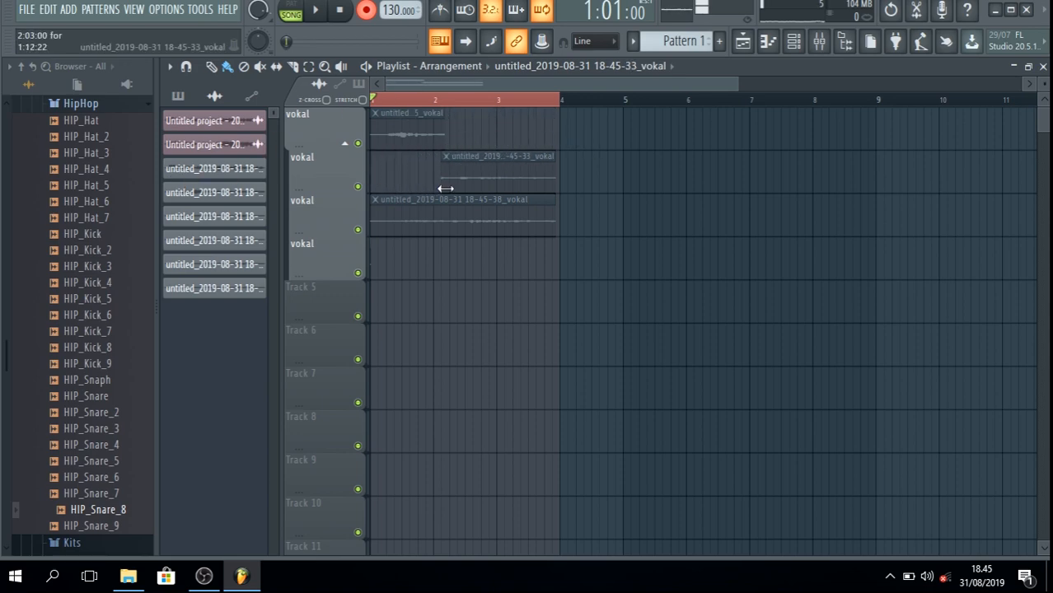
pyautogui.moveTo(556, 177); pyautogui.dragTo(501, 177)
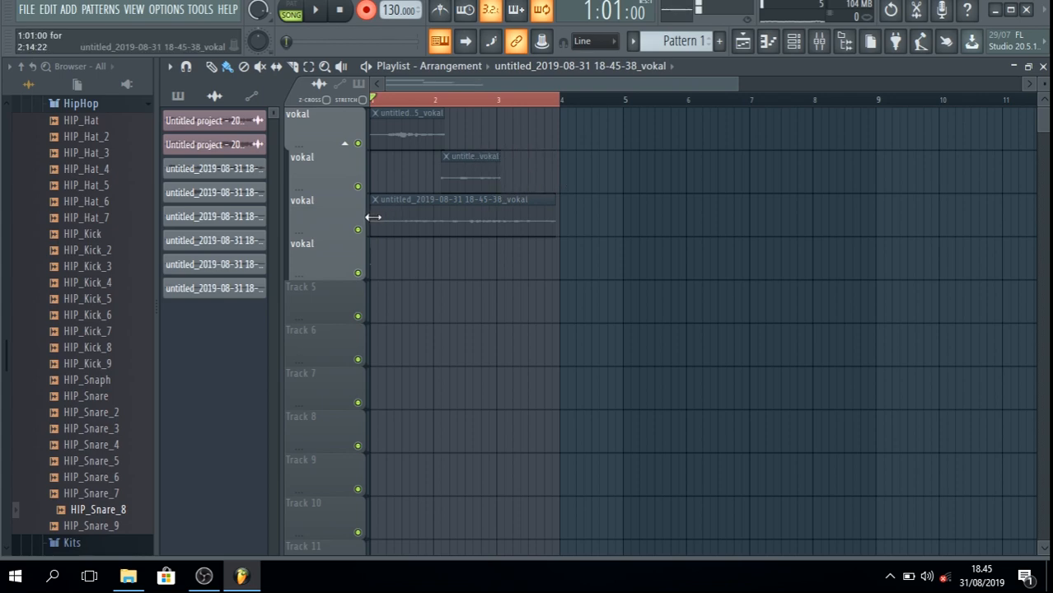
pyautogui.moveTo(373, 216); pyautogui.dragTo(471, 120)
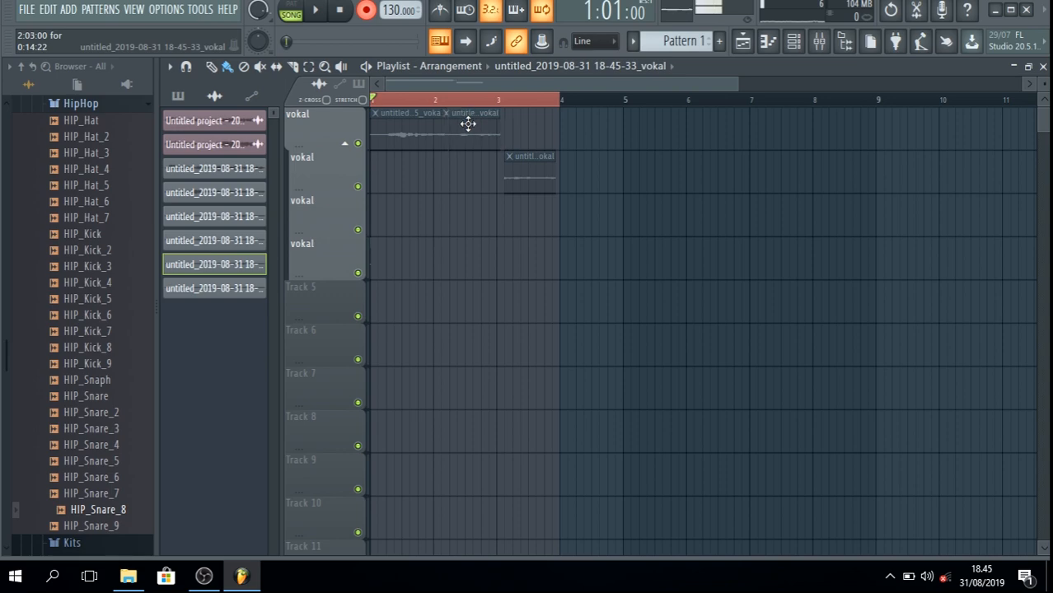
pyautogui.moveTo(515, 174); pyautogui.dragTo(466, 179)
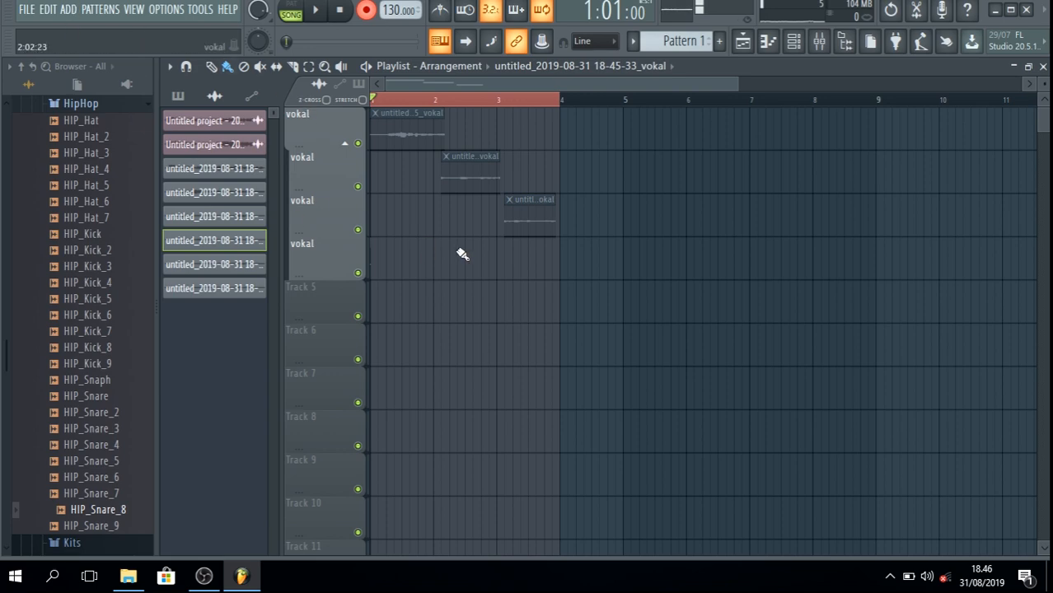
# Step: Unmute all clips on the first three vokal tracks of the grouped playlist tracks
pyautogui.click(344, 143)
pyautogui.click(344, 144)
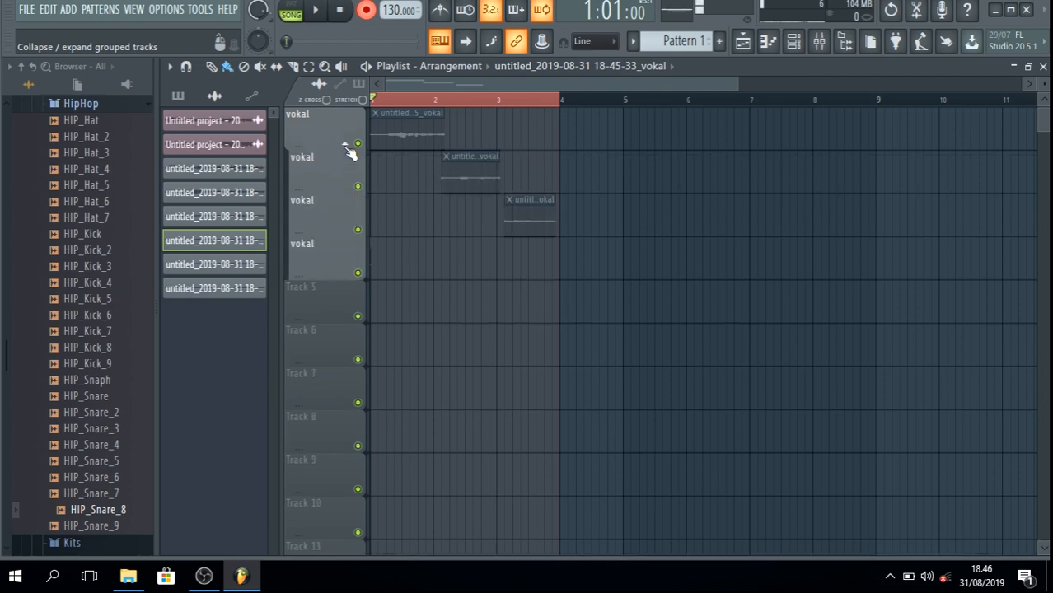
pyautogui.rightClick(287, 130)
pyautogui.click(328, 359)
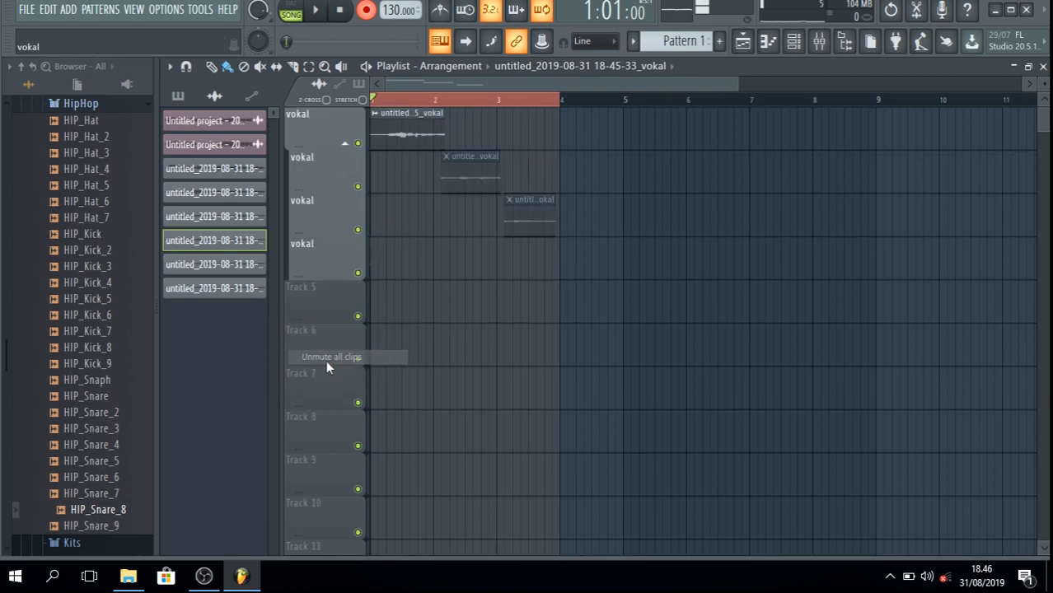
pyautogui.rightClick(315, 188)
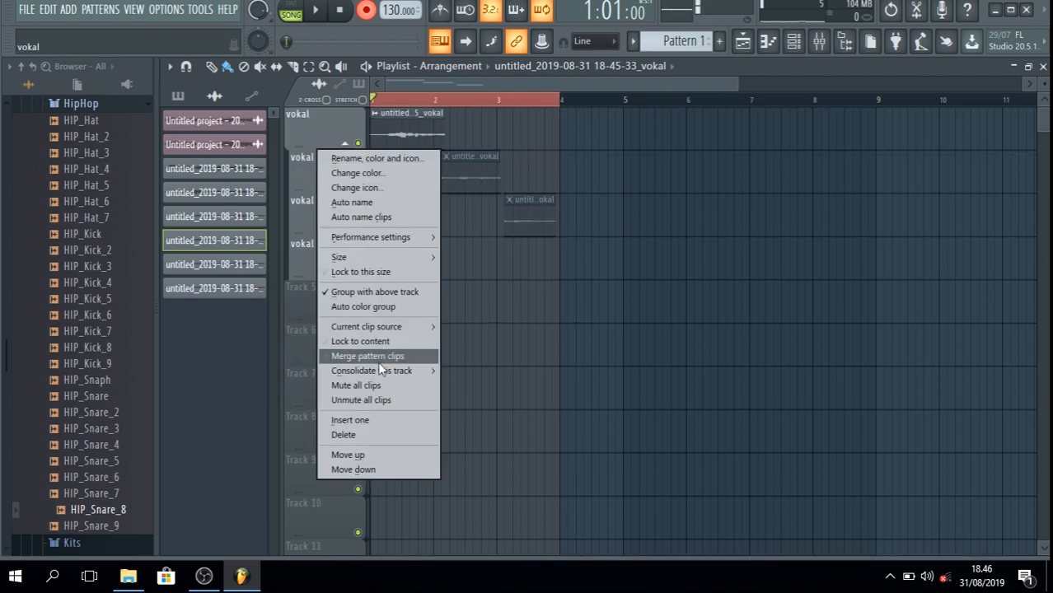
pyautogui.click(352, 401)
pyautogui.rightClick(320, 192)
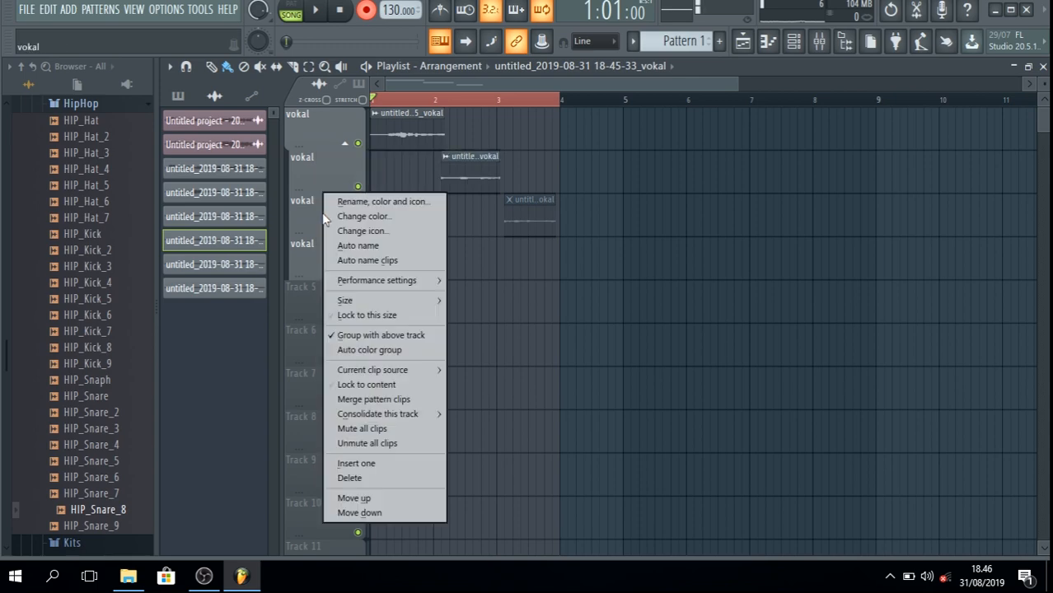
pyautogui.click(385, 443)
# Step: Play back the three trimmed takes and delete them from the vokal tracks
pyautogui.press('space')
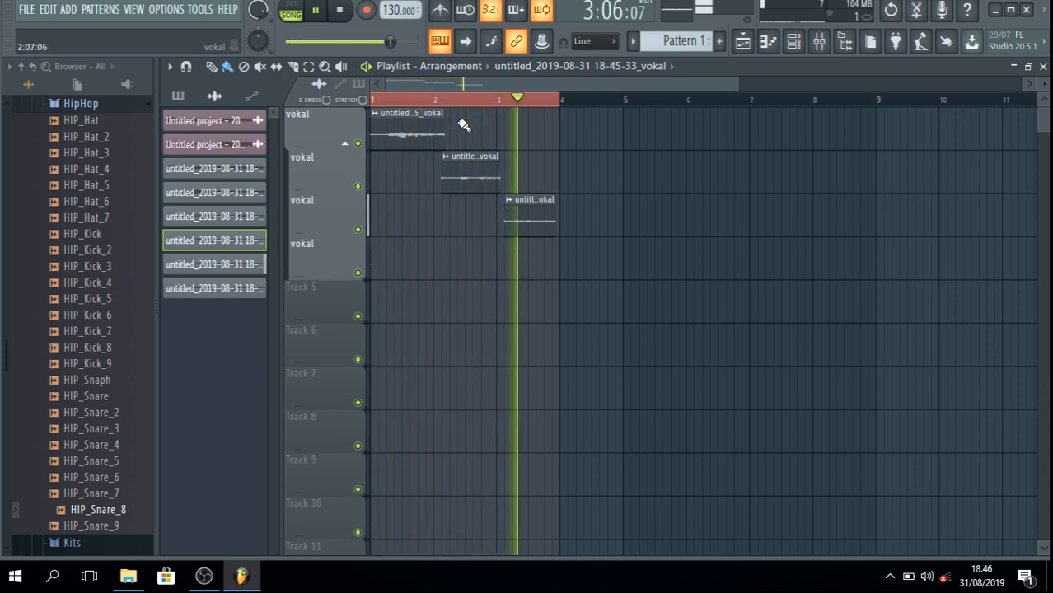
pyautogui.click(343, 12)
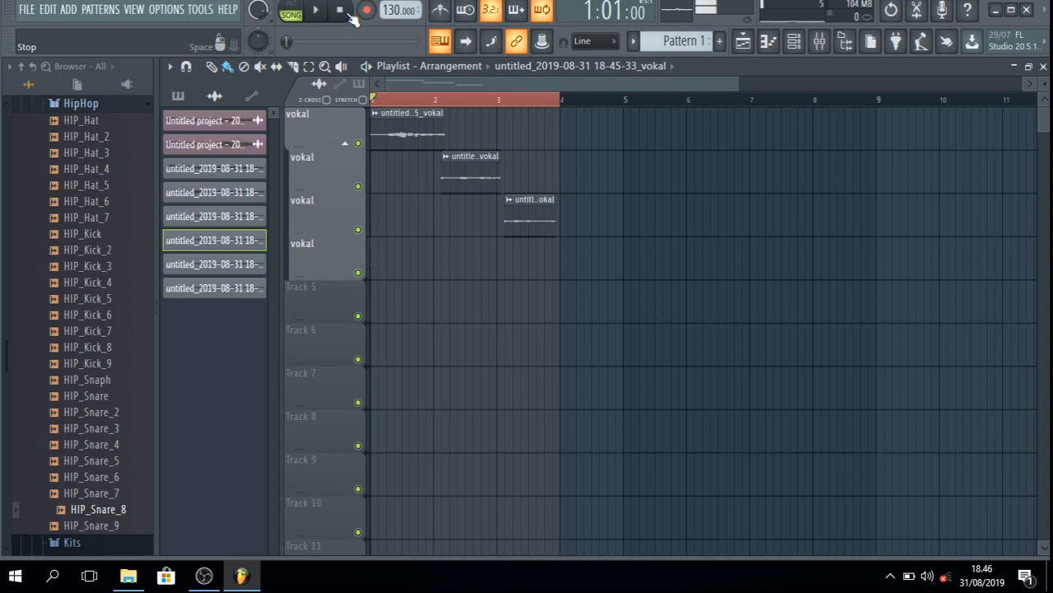
pyautogui.rightClick(553, 229)
pyautogui.rightClick(497, 186)
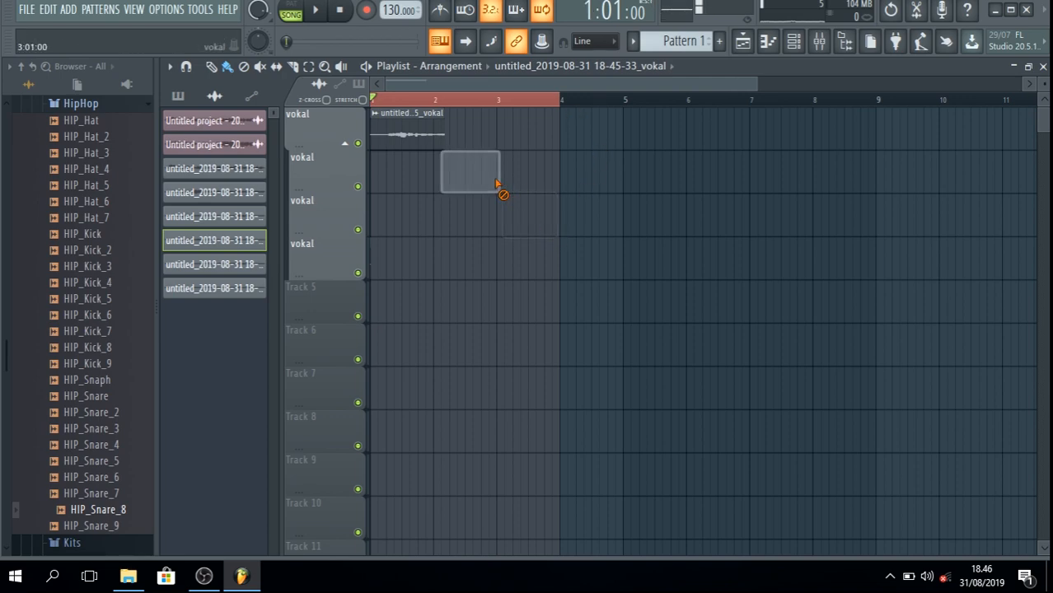
pyautogui.rightClick(427, 144)
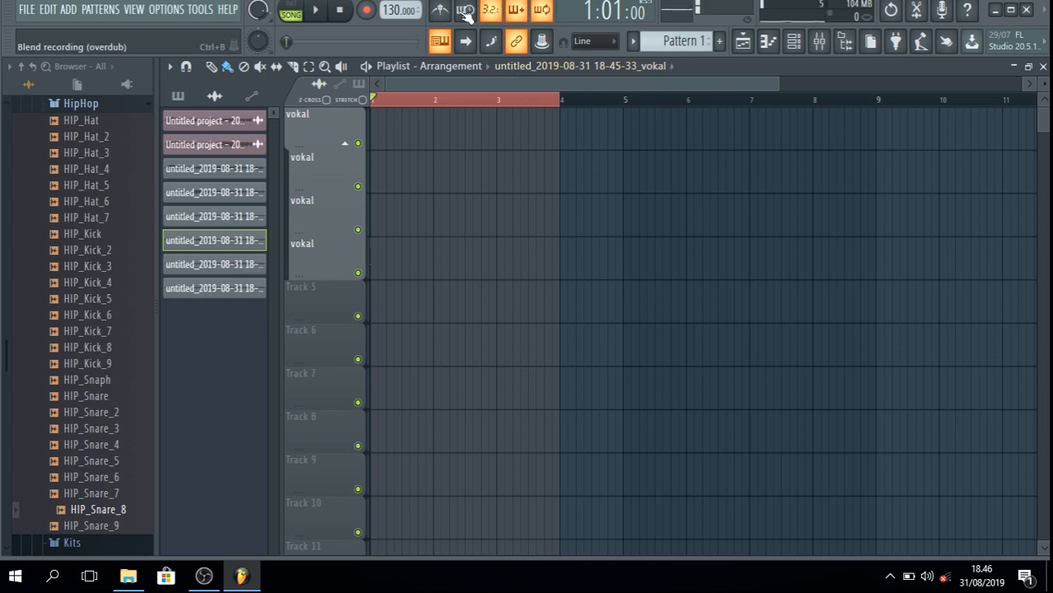
# Step: Turn on blend recording and record three looped vocal takes over bars 1 to 4 into the playlist as audio clips
pyautogui.click(366, 11)
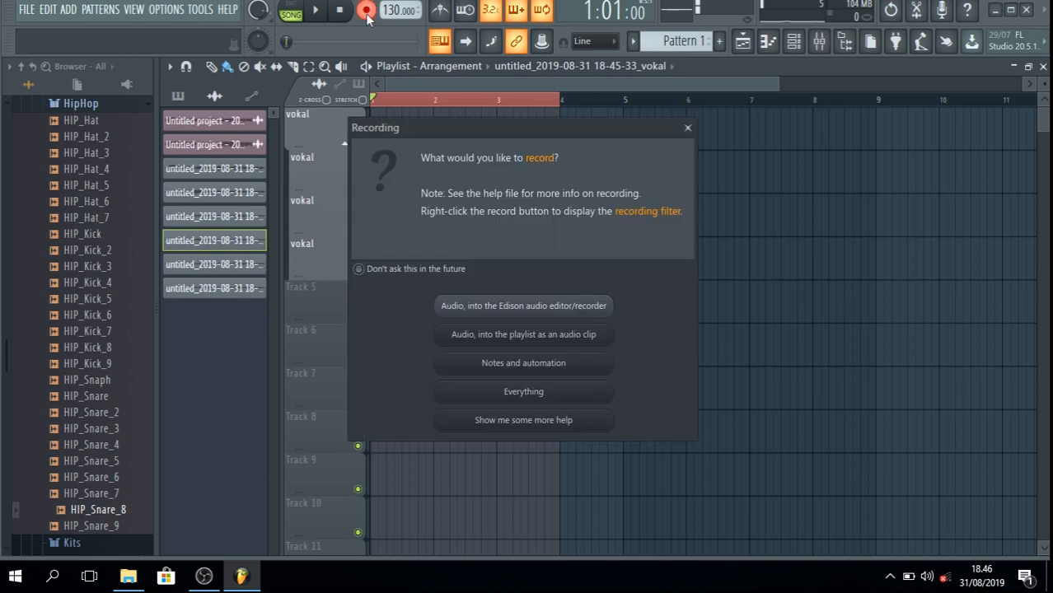
pyautogui.click(467, 333)
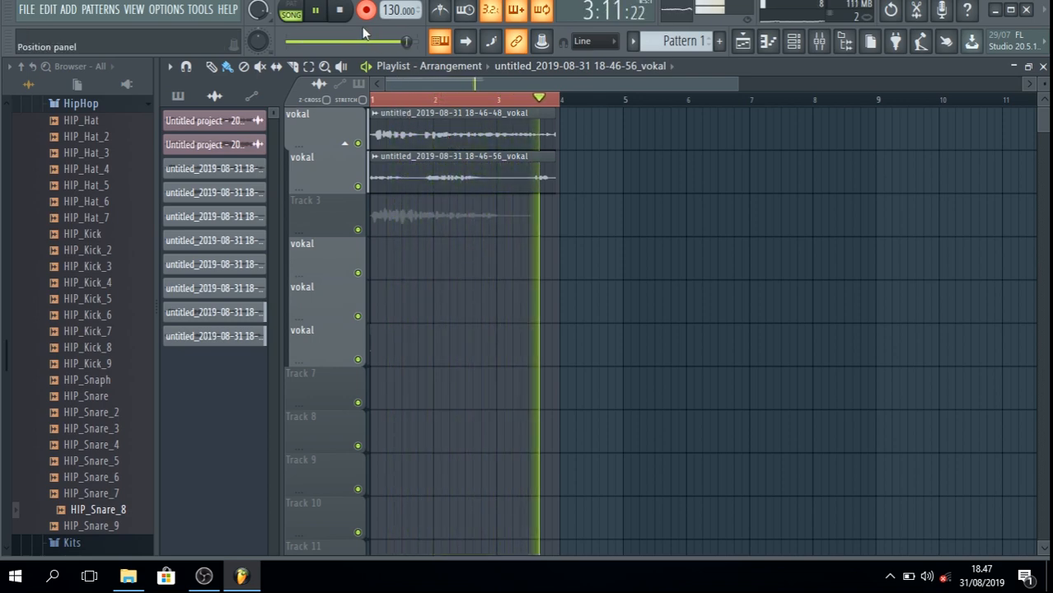
pyautogui.press('space')
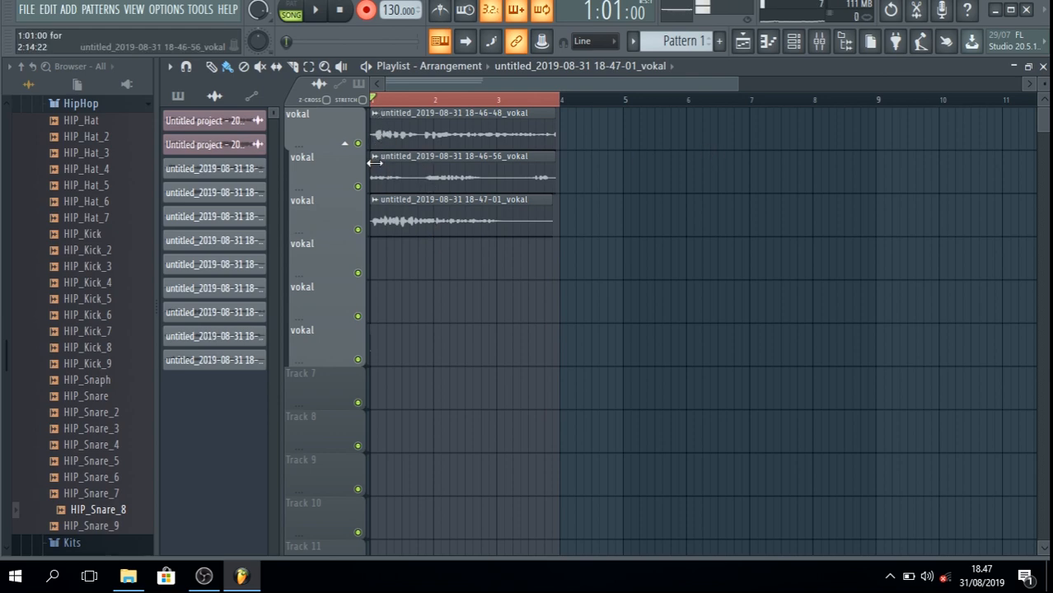
# Step: Trim the three blended takes to follow one another, with the first ending and the second starting at 1:13:00
pyautogui.moveTo(374, 163); pyautogui.dragTo(417, 192)
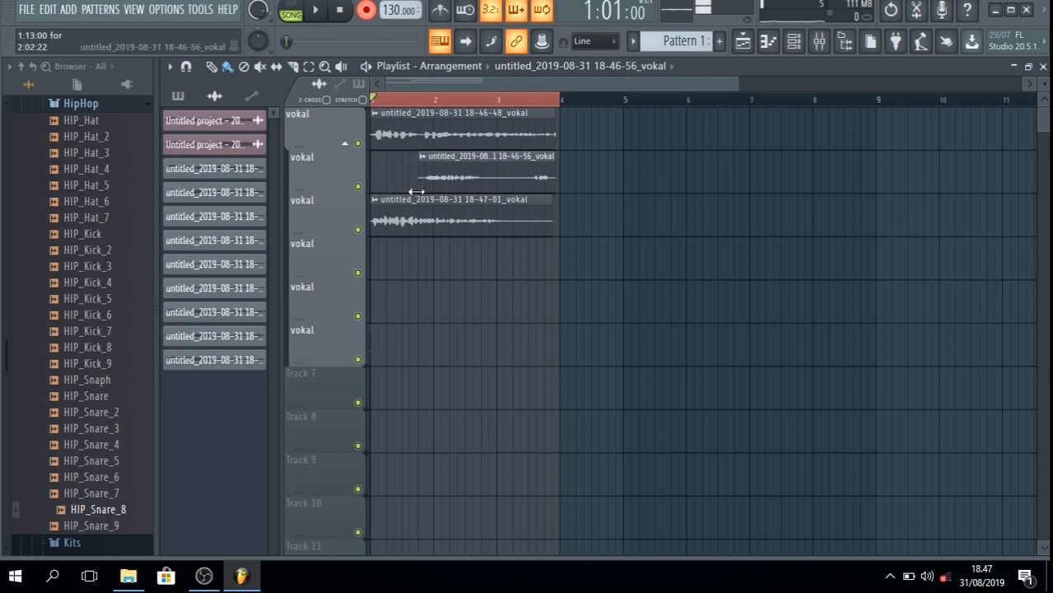
pyautogui.moveTo(556, 133); pyautogui.dragTo(420, 134)
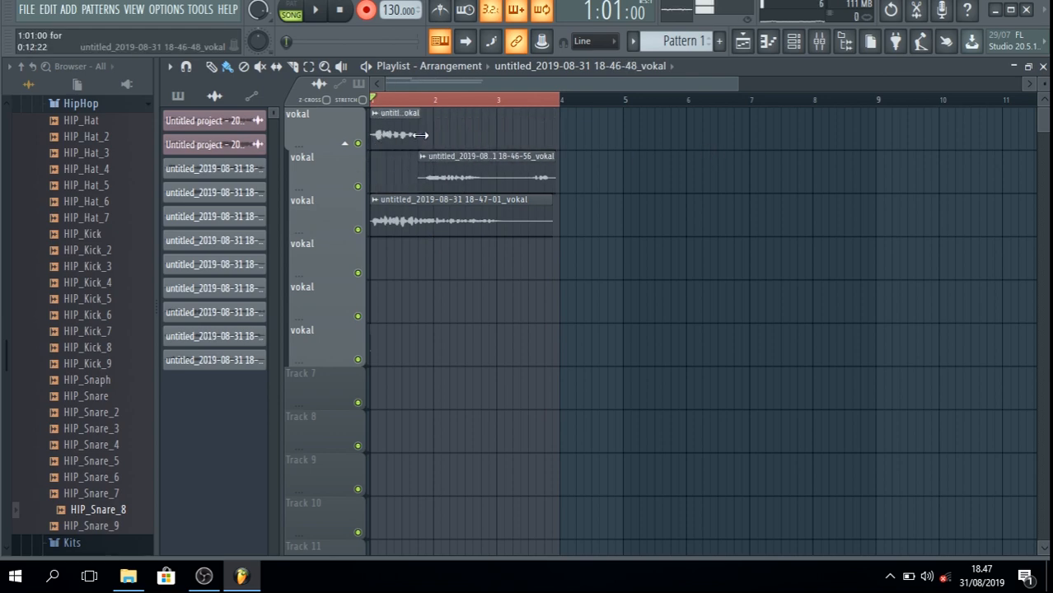
pyautogui.moveTo(555, 177); pyautogui.dragTo(509, 182)
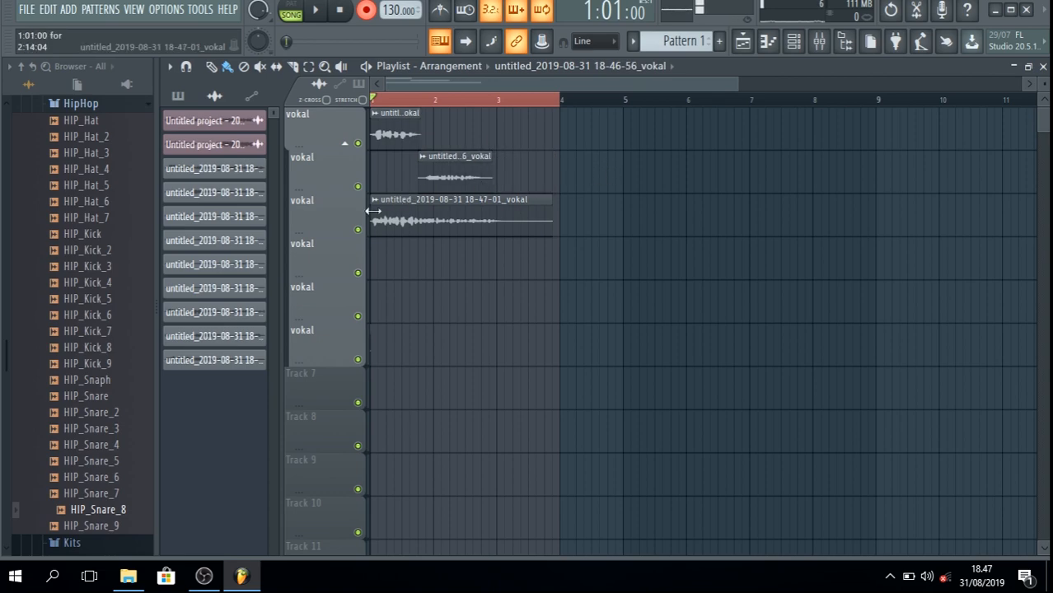
pyautogui.moveTo(374, 212); pyautogui.dragTo(492, 222)
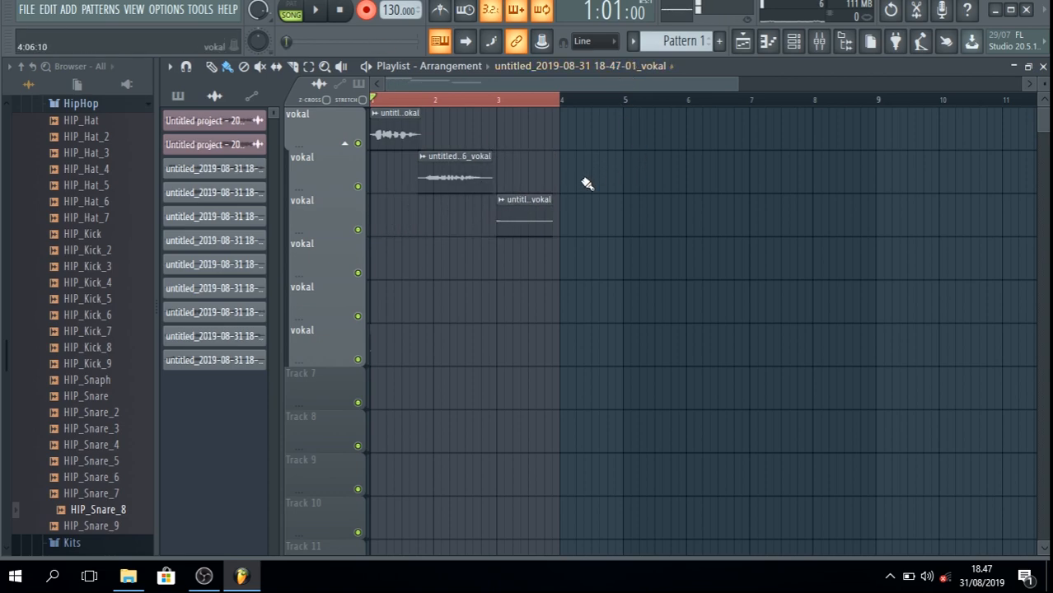
# Step: Delete the three trimmed blend-recorded takes from the vokal tracks
pyautogui.rightClick(524, 215)
pyautogui.rightClick(461, 177)
pyautogui.rightClick(412, 146)
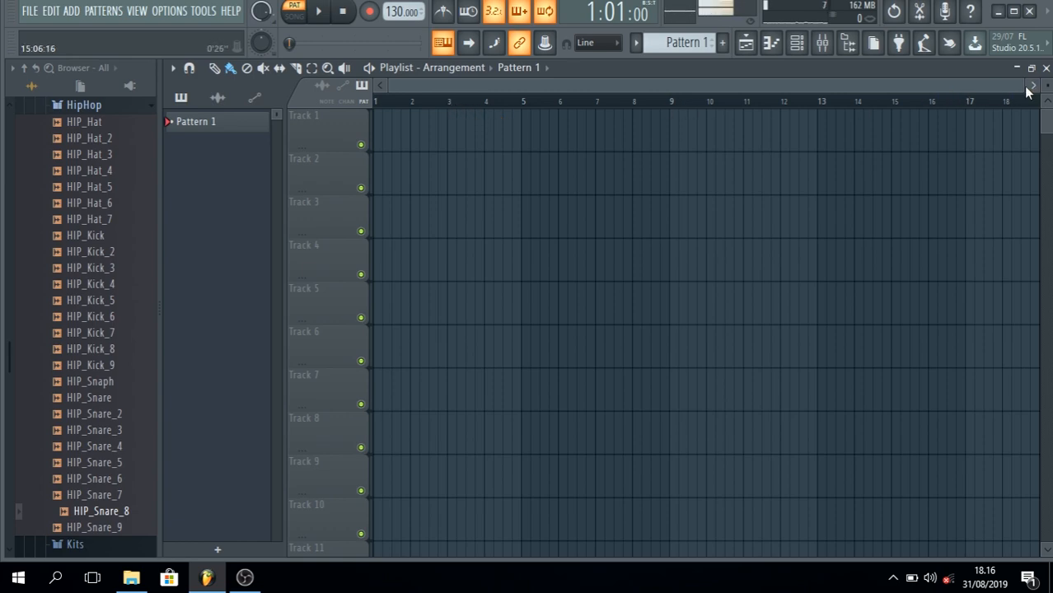
# Step: Zoom in on the playlist, add a time marker at the start of bar 4 and name it "in"
pyautogui.moveTo(1024, 85); pyautogui.dragTo(742, 85)
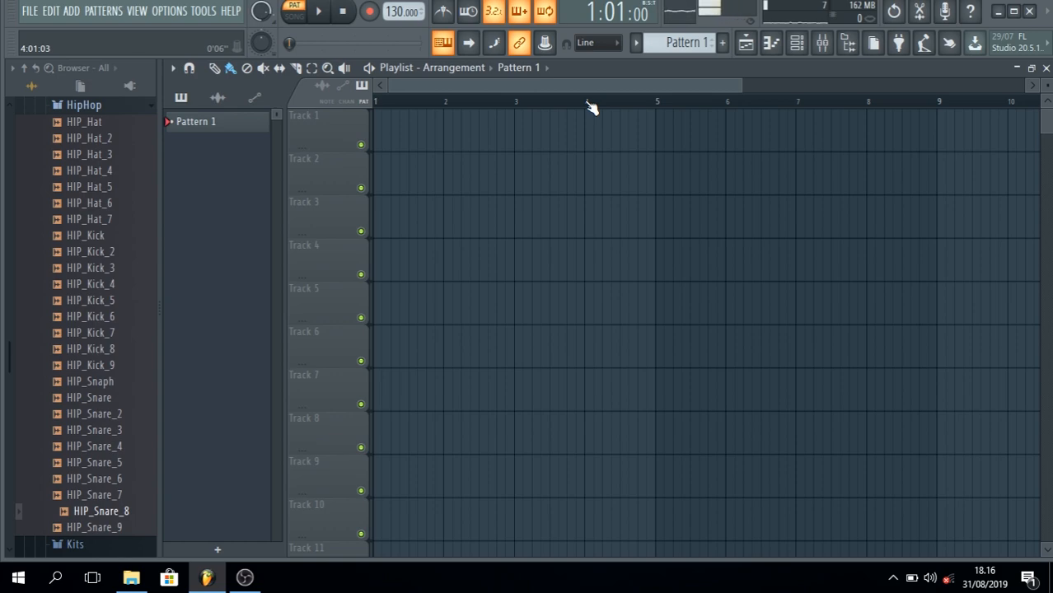
pyautogui.hotkey('ctrl', 't')
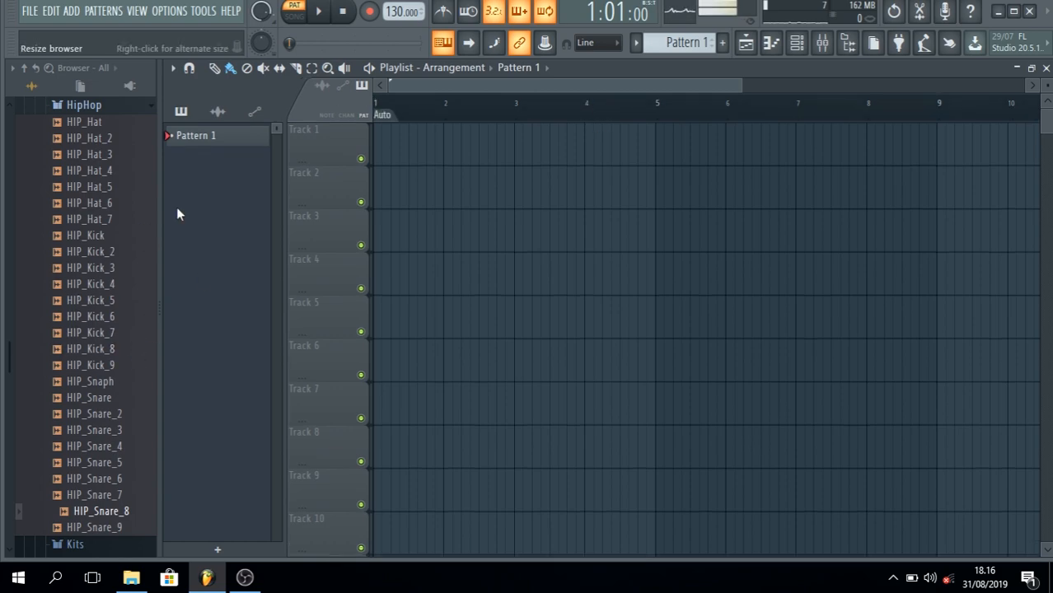
pyautogui.moveTo(379, 114); pyautogui.dragTo(572, 142)
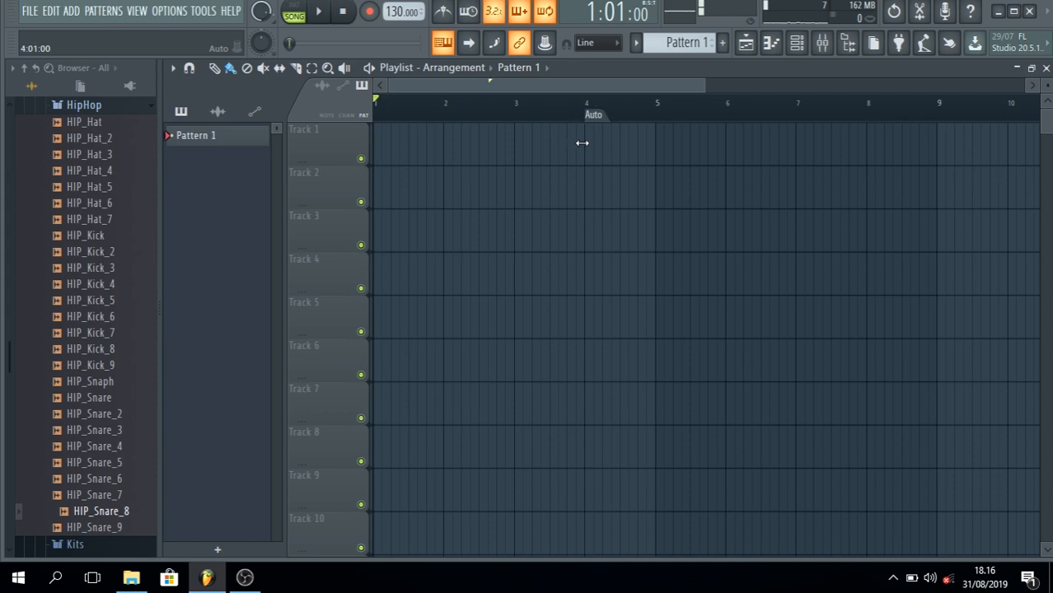
pyautogui.rightClick(592, 115)
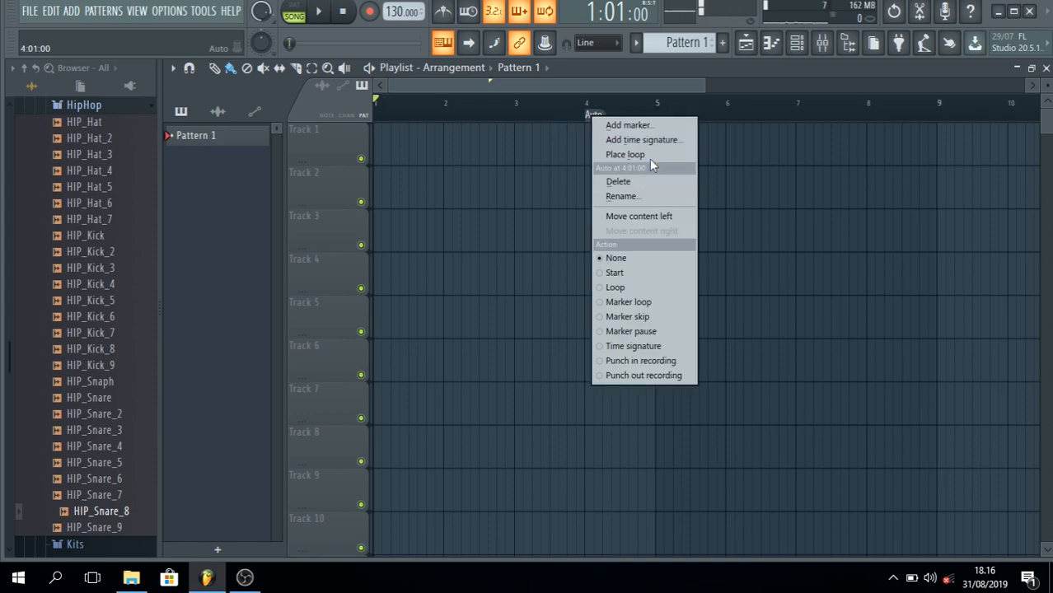
pyautogui.click(642, 196)
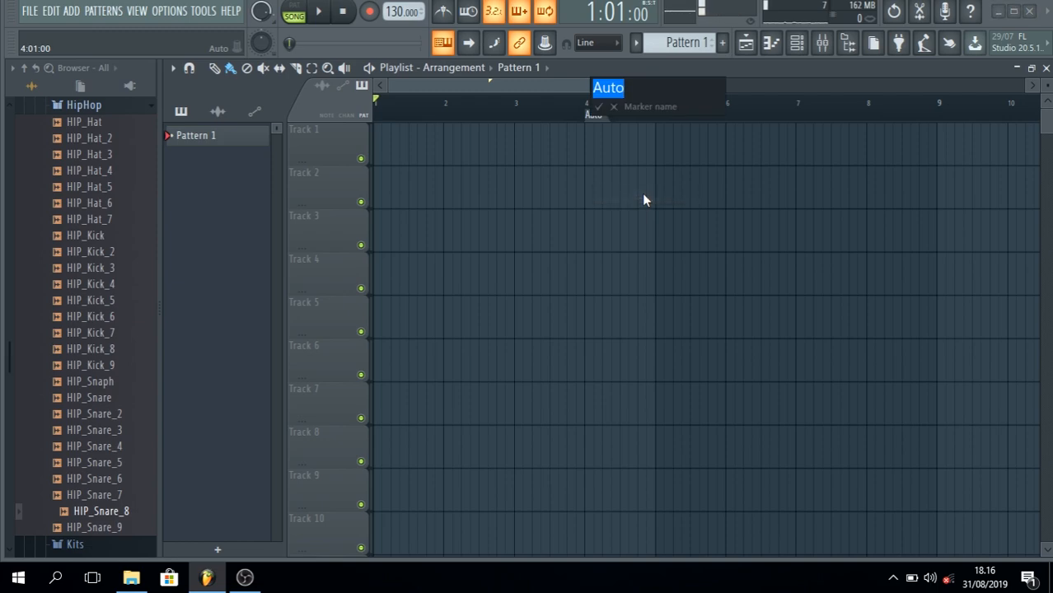
pyautogui.write('in')
pyautogui.press('Return')
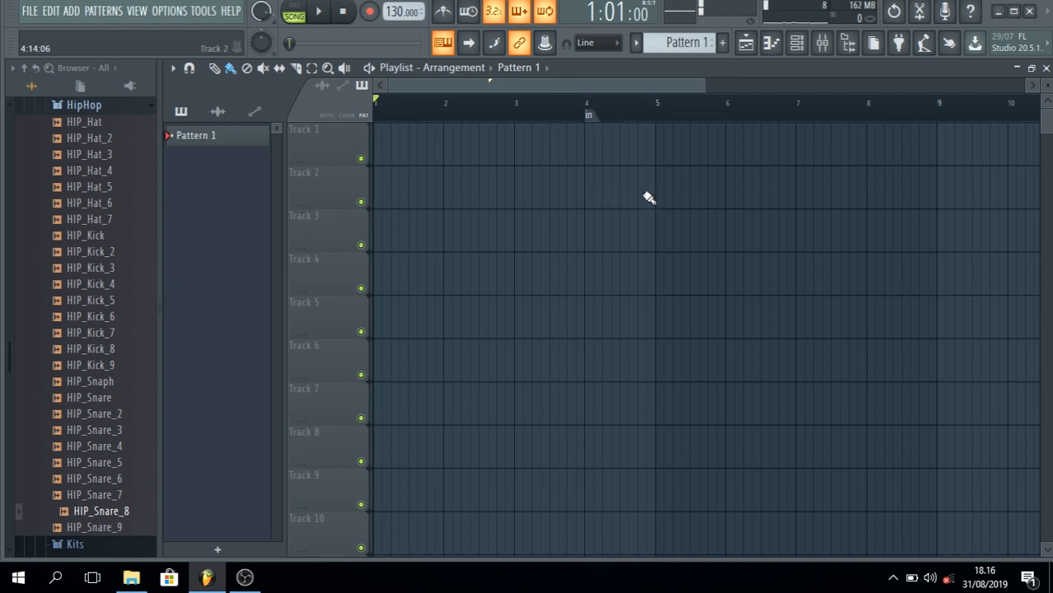
# Step: Add a second time marker named "out" at the start of bar 7
pyautogui.rightClick(800, 114)
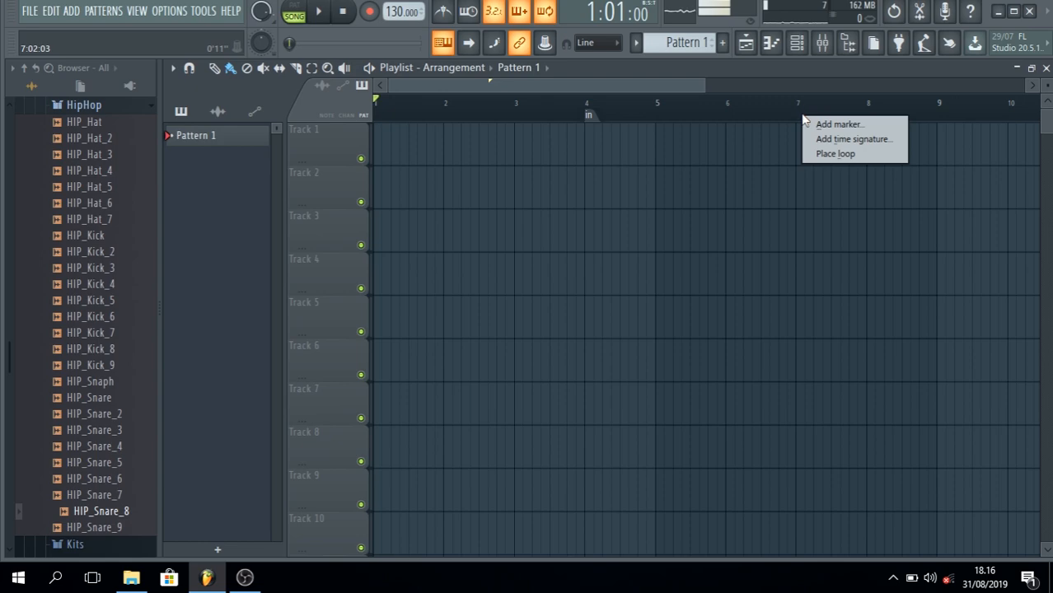
pyautogui.click(811, 123)
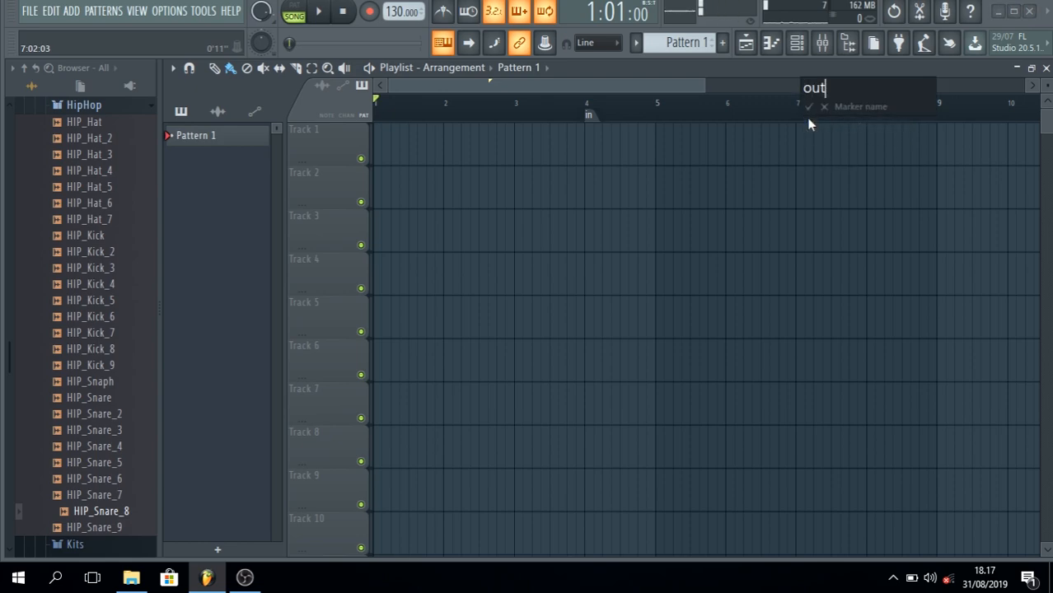
pyautogui.write('out')
pyautogui.press('Return')
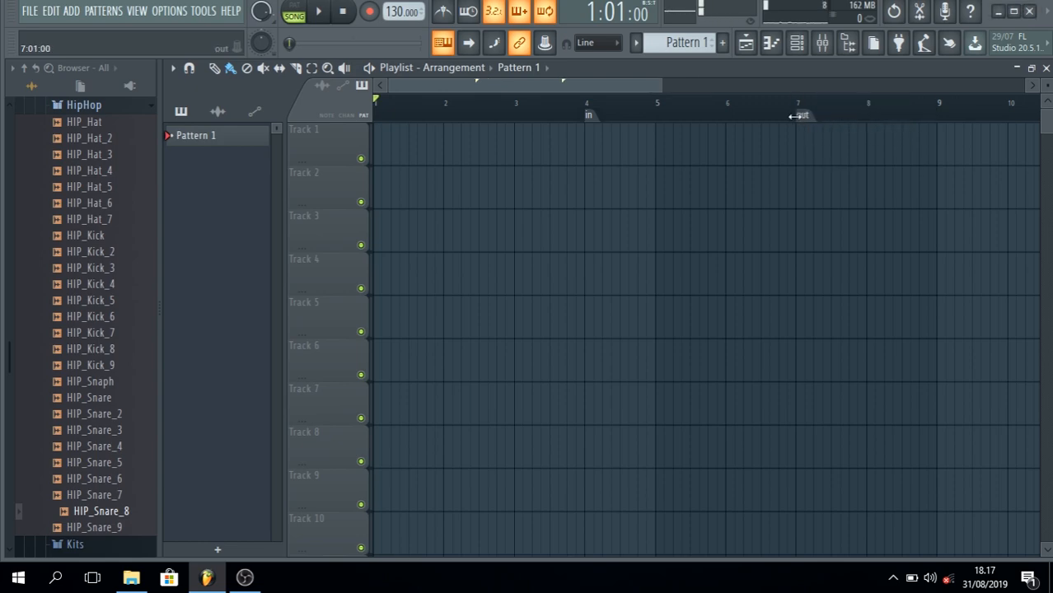
# Step: Set the "in" marker's action to Punch in recording and the "out" marker's action to Punch out recording
pyautogui.rightClick(590, 113)
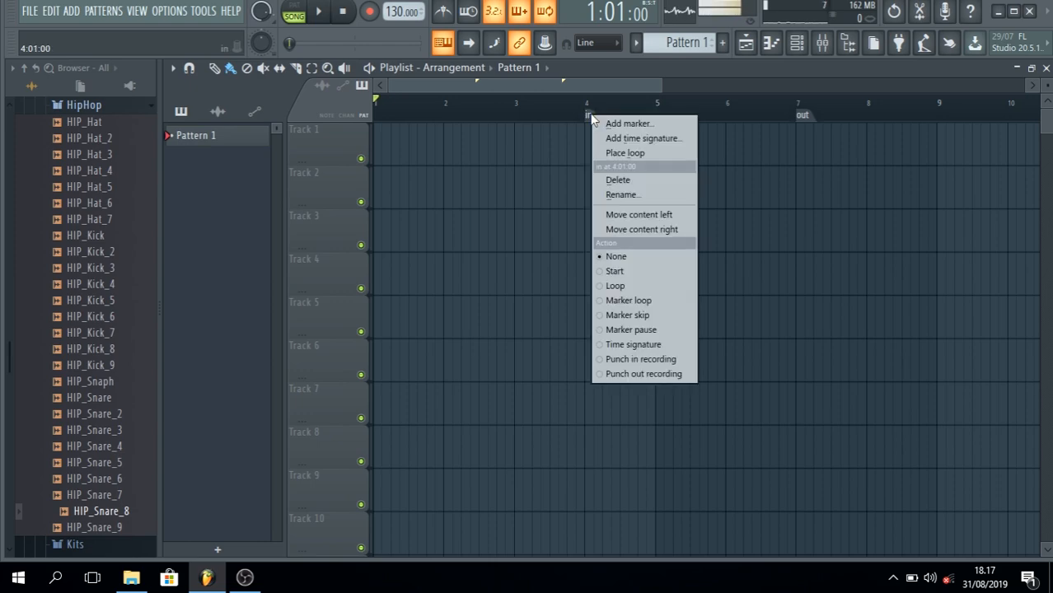
pyautogui.click(626, 360)
pyautogui.rightClick(800, 120)
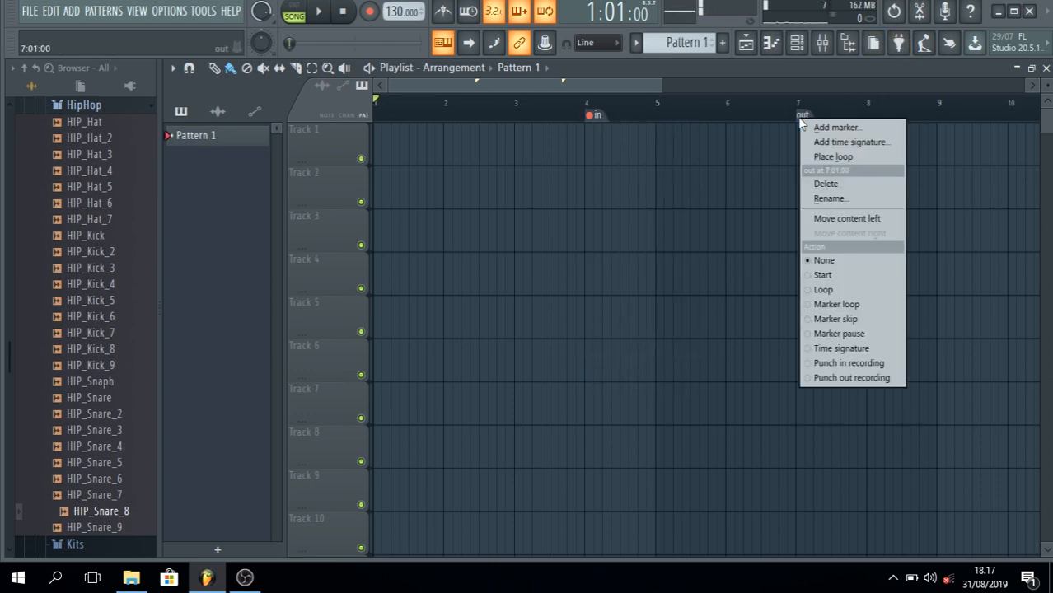
pyautogui.click(823, 377)
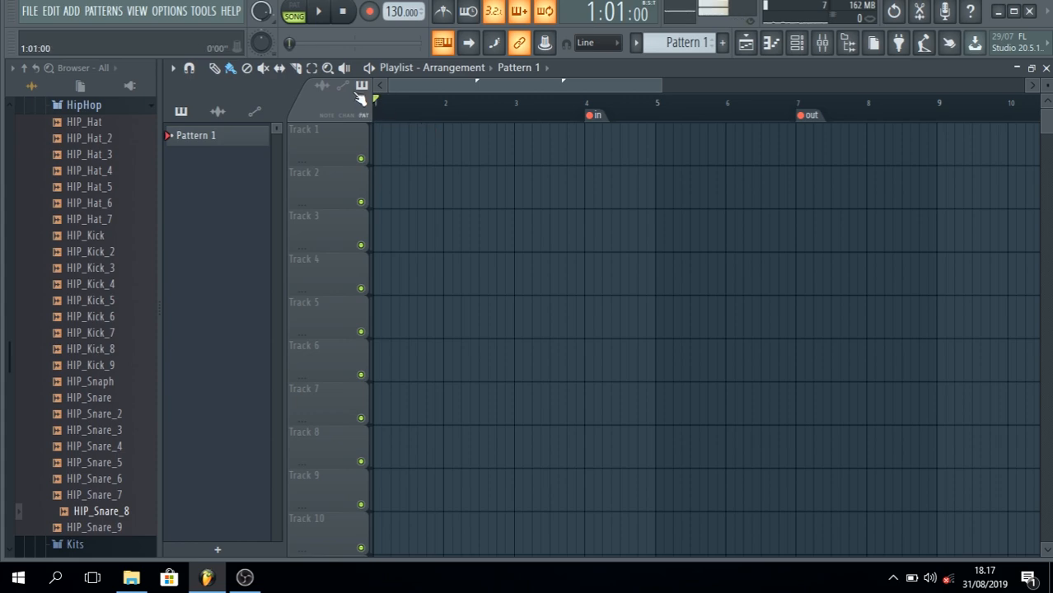
# Step: Record a vocal take onto Track 1 between the "in" and "out" markers, starting the song from bar 1
pyautogui.click(322, 15)
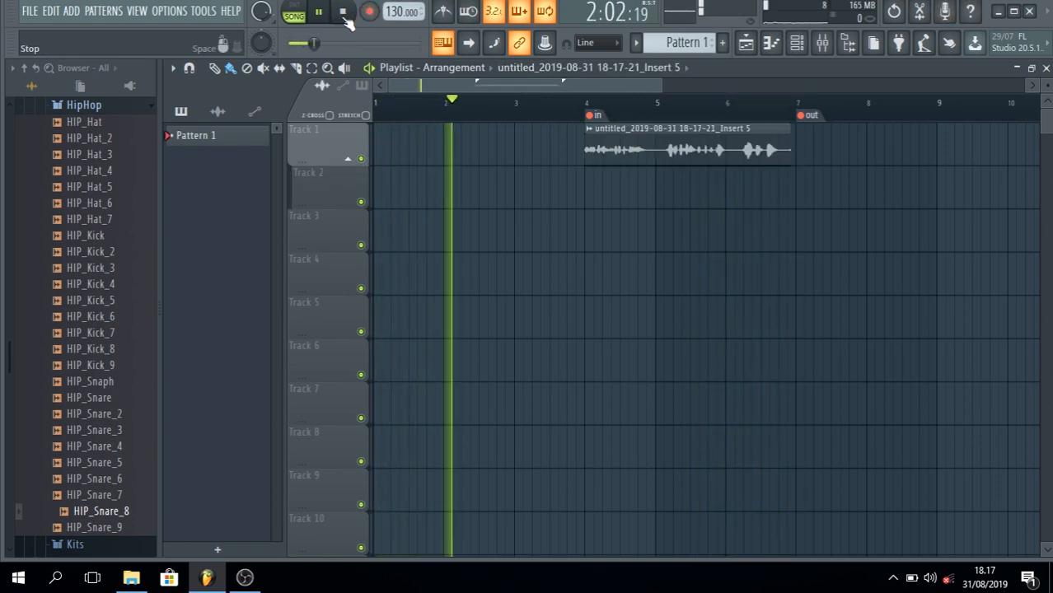
pyautogui.click(343, 10)
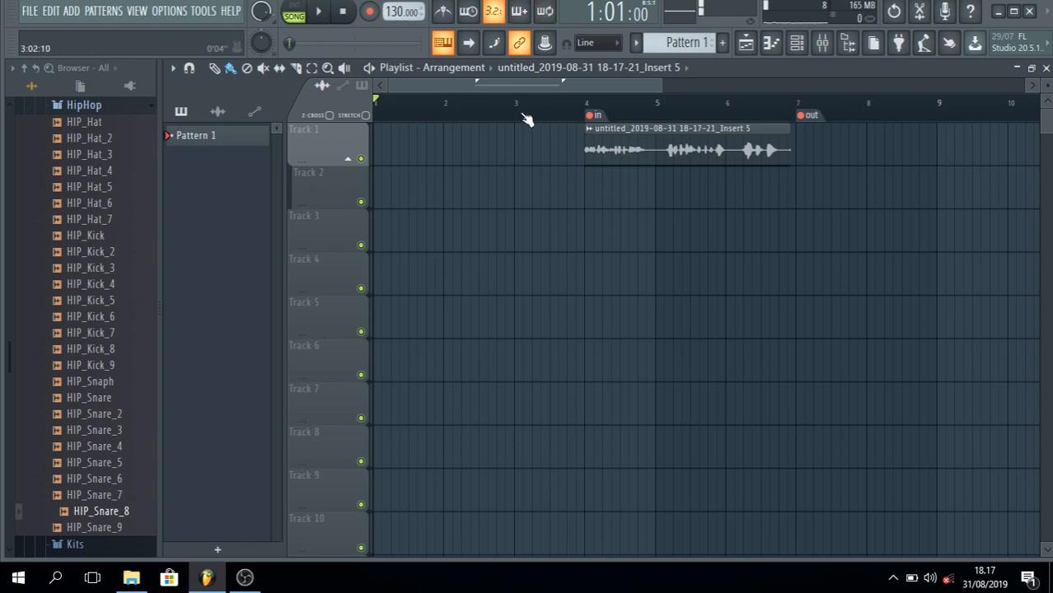
# Step: Play back the take from the "in" marker with recording switched off, and delete the clips on Track 1 and Track 2
pyautogui.click(318, 11)
pyautogui.click(589, 114)
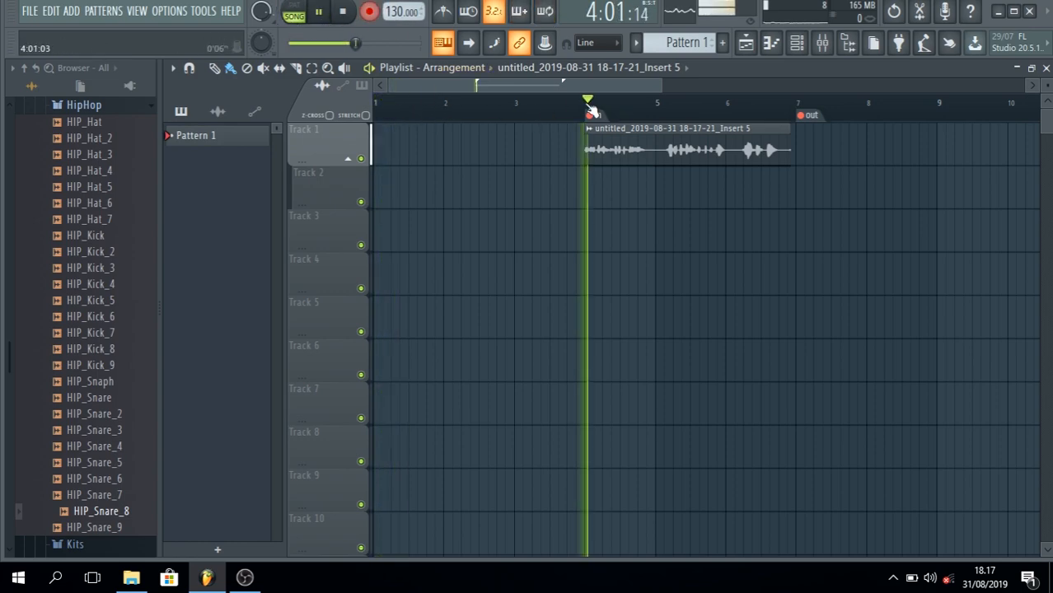
pyautogui.click(369, 11)
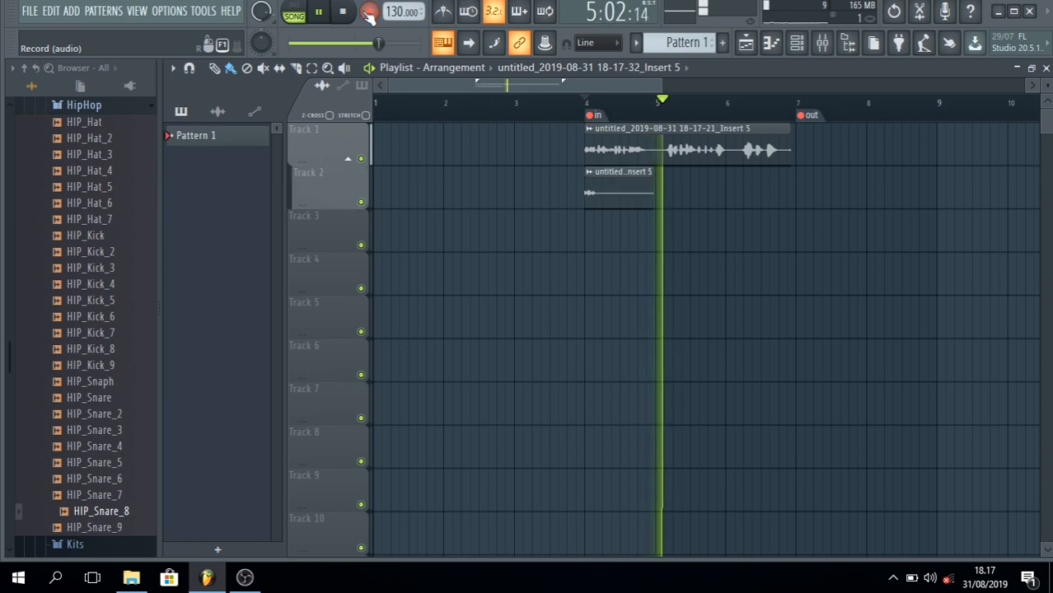
pyautogui.rightClick(629, 193)
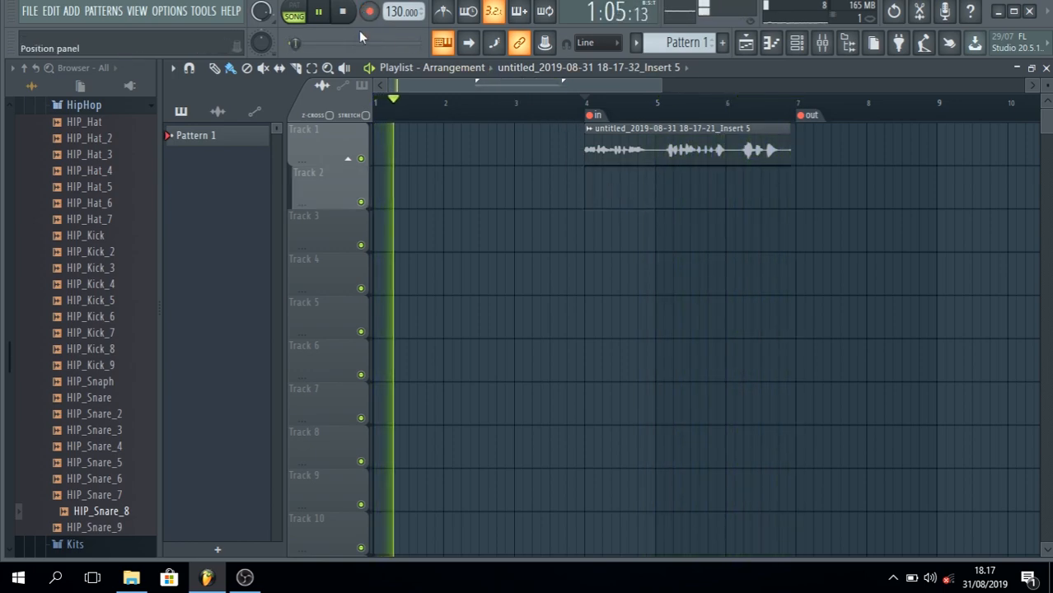
pyautogui.click(343, 12)
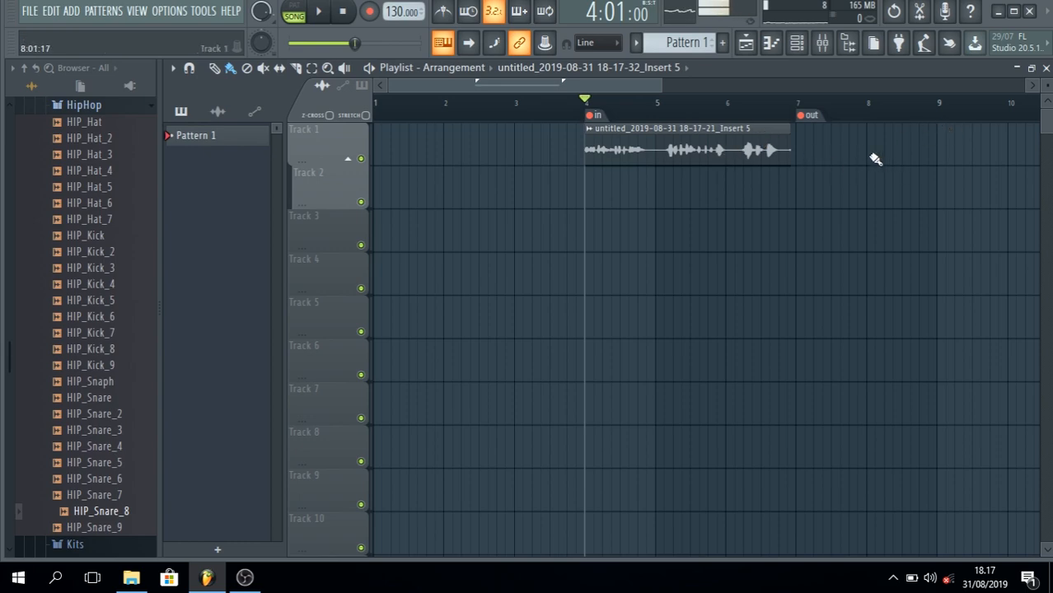
pyautogui.rightClick(763, 147)
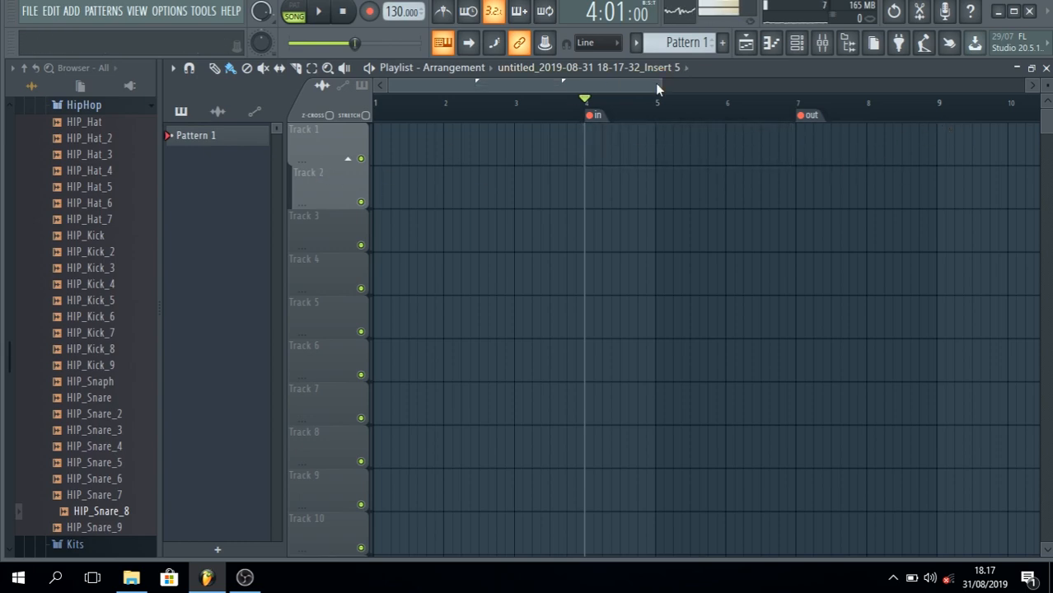
pyautogui.moveTo(656, 87); pyautogui.dragTo(786, 112)
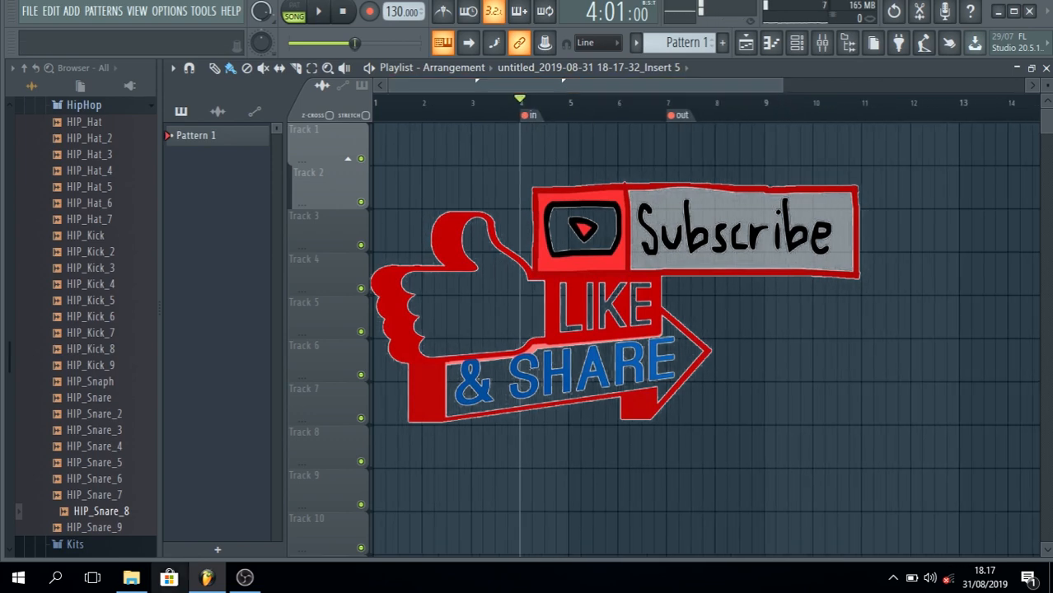